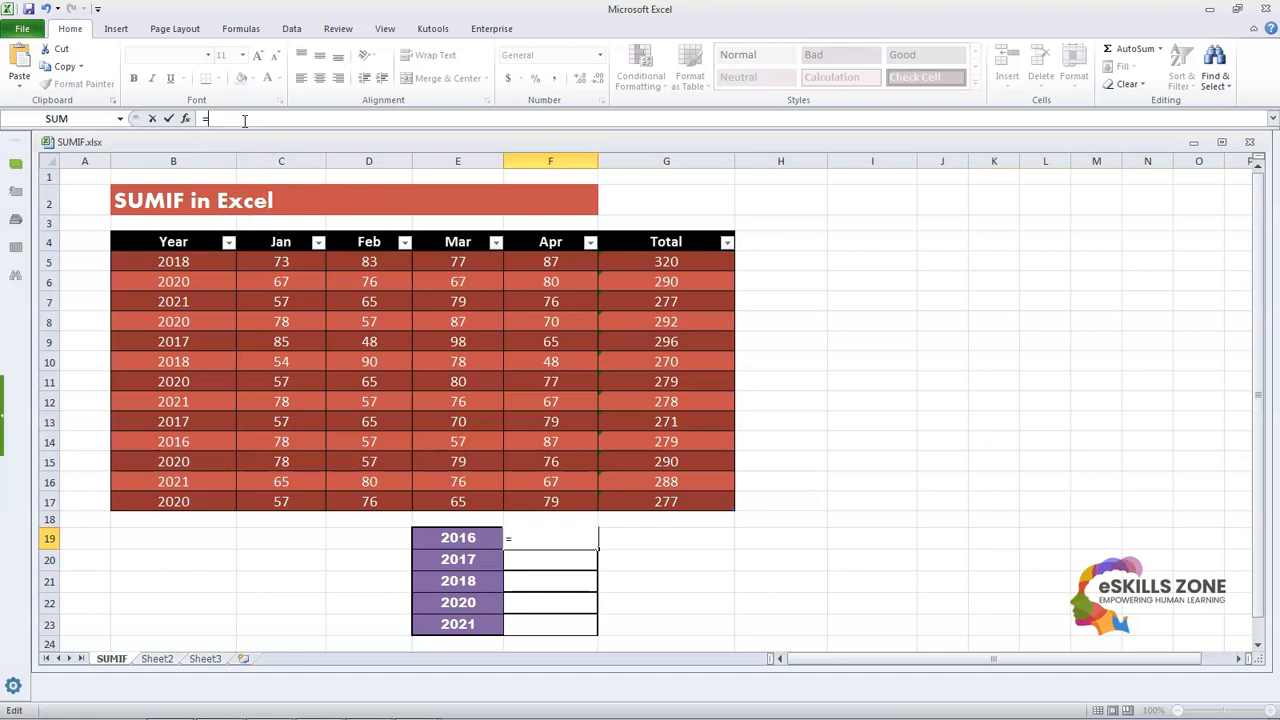
# - Complete the formula in F19 as =SUMIF(B5:B17,2016,G5:G17) to sum the 2016 totals
pyautogui.write('SUMIF')
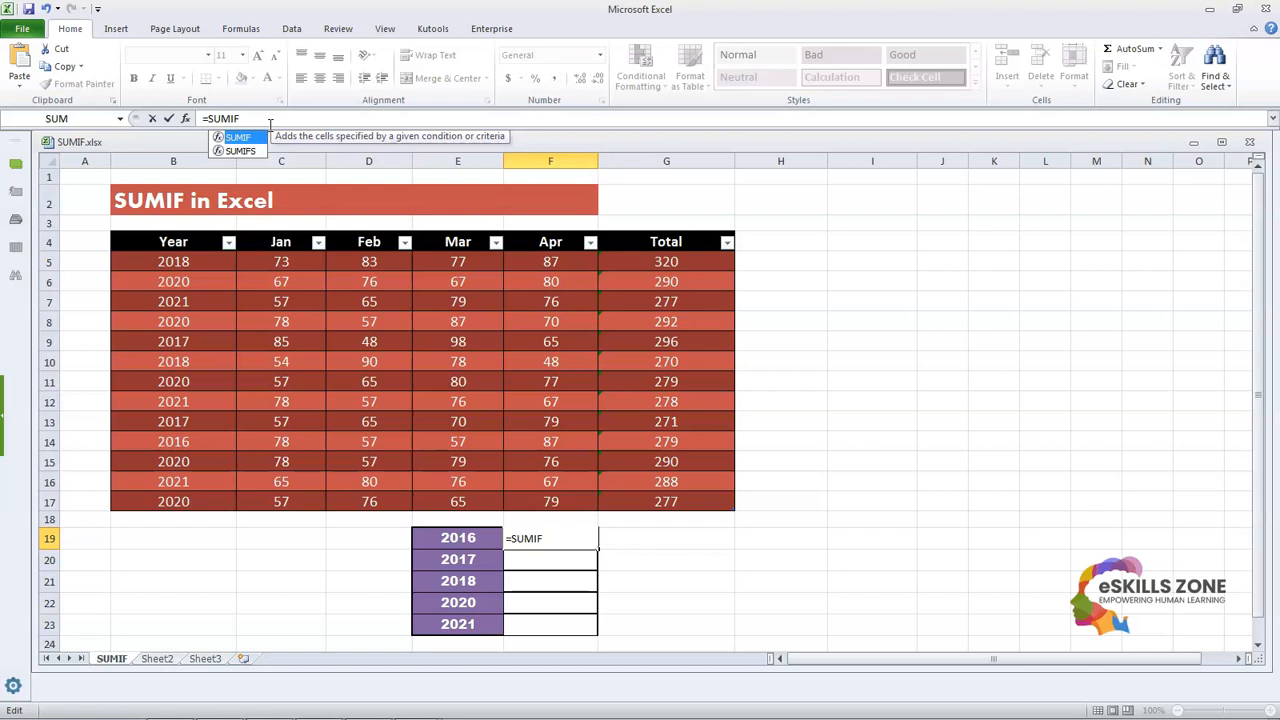
pyautogui.write('(')
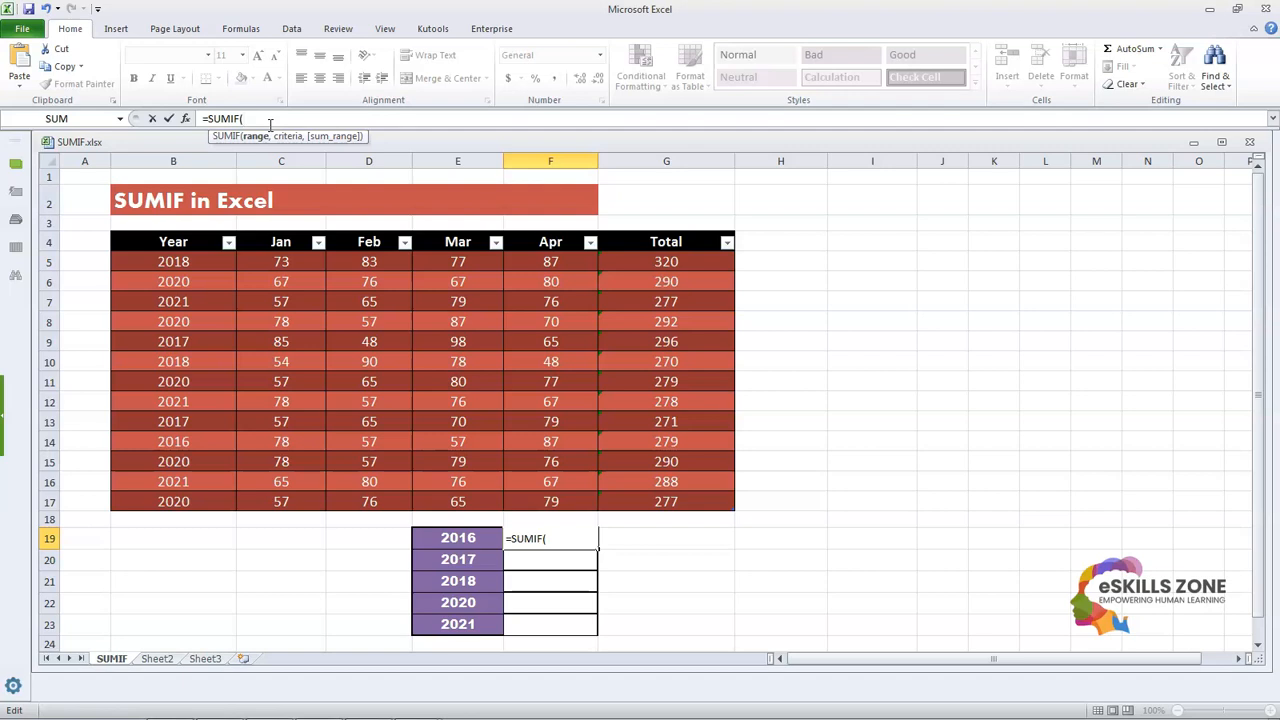
pyautogui.click(170, 160)
pyautogui.click(201, 262)
pyautogui.write(':B')
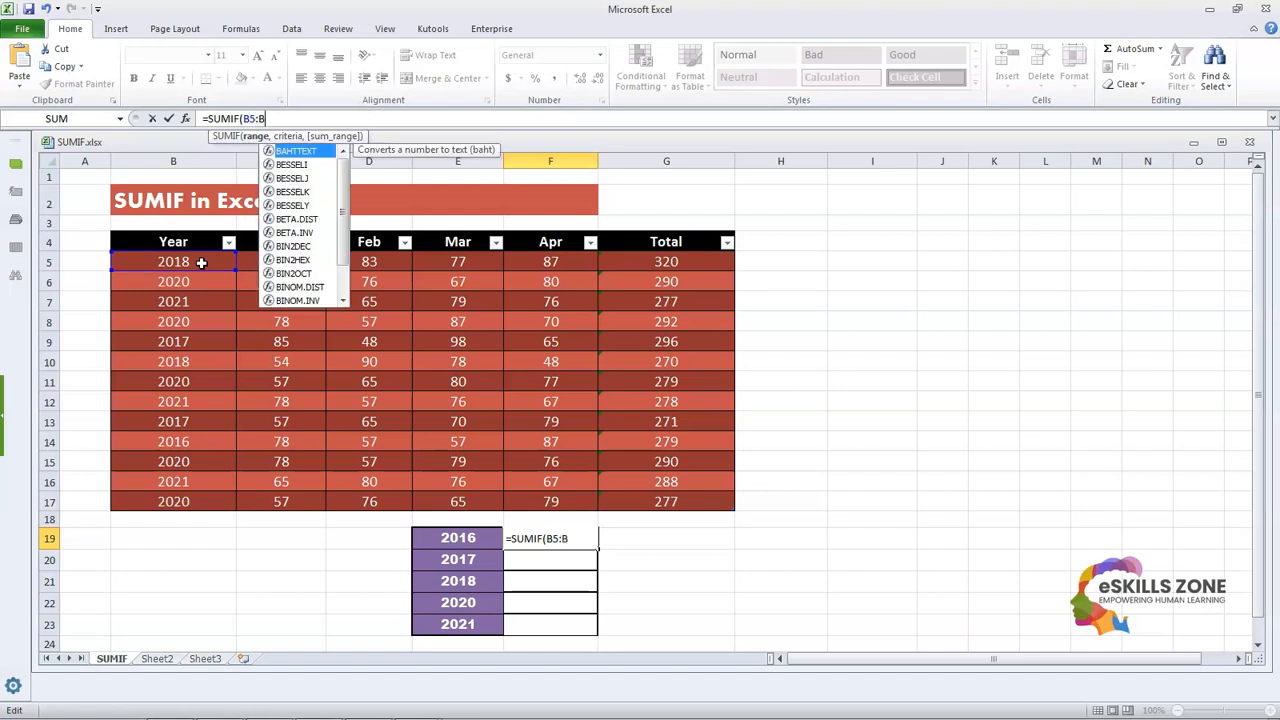
pyautogui.write('17,')
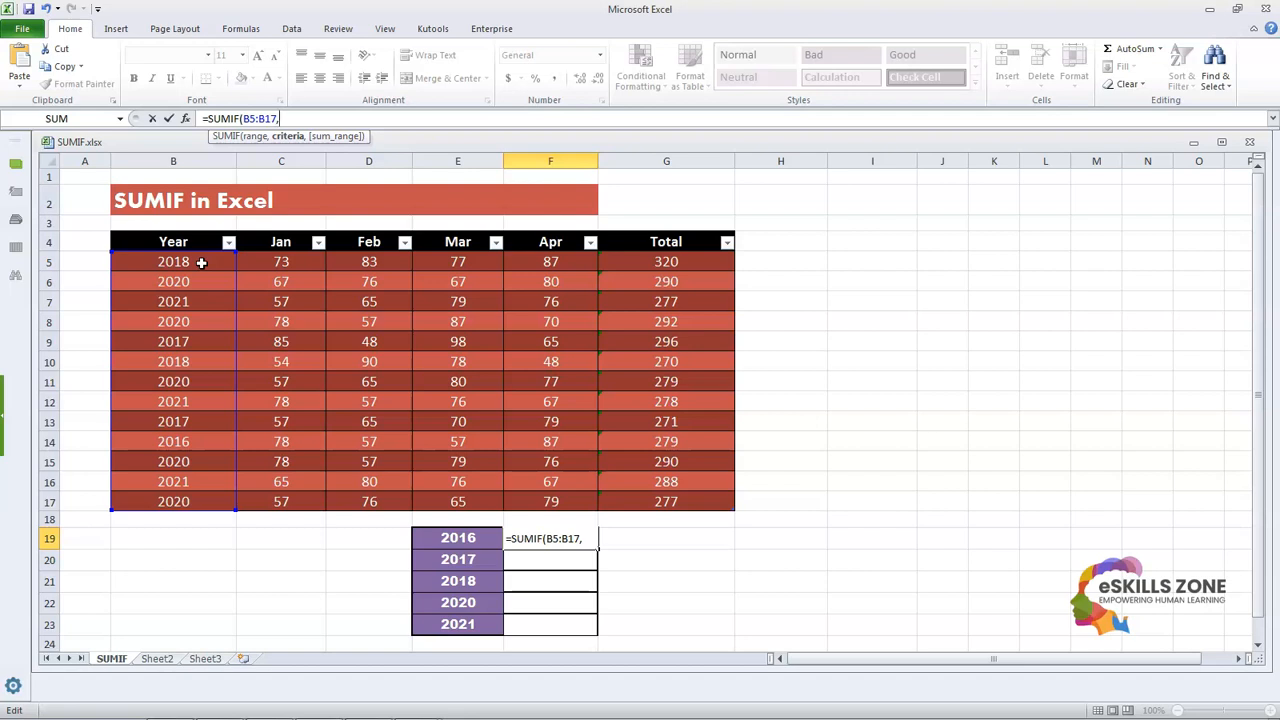
pyautogui.write('2016,')
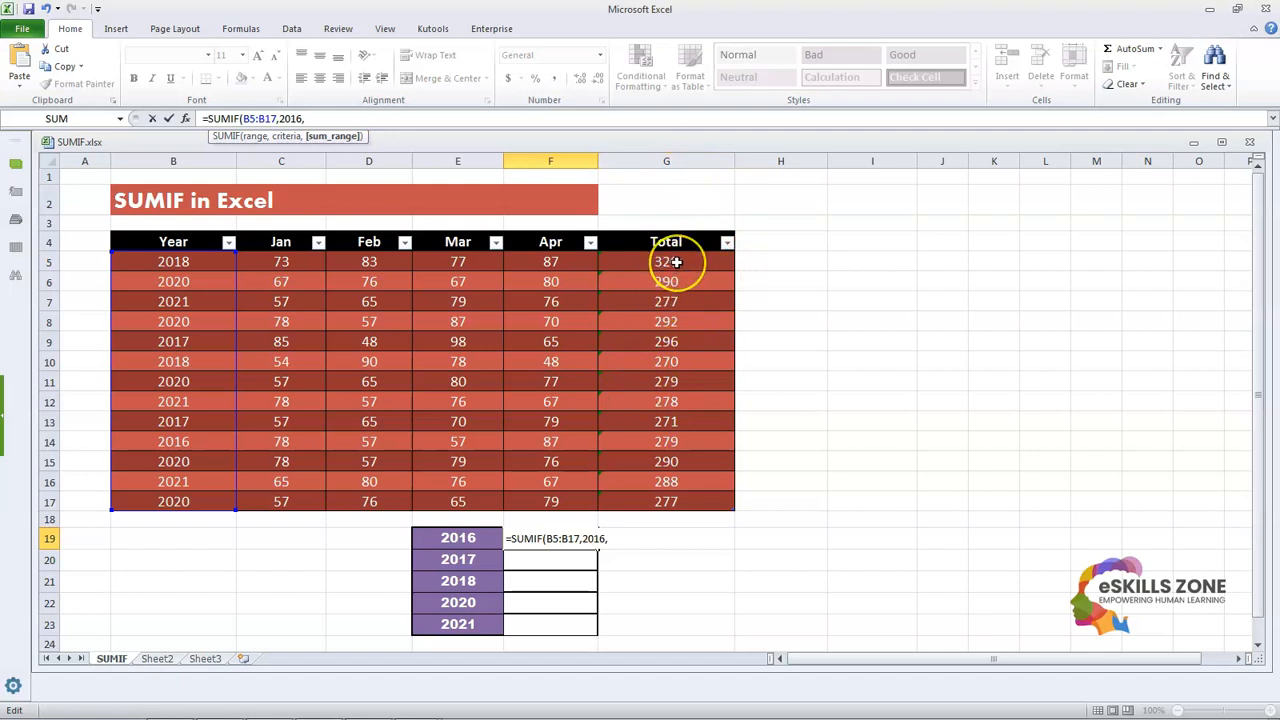
pyautogui.write('G5:')
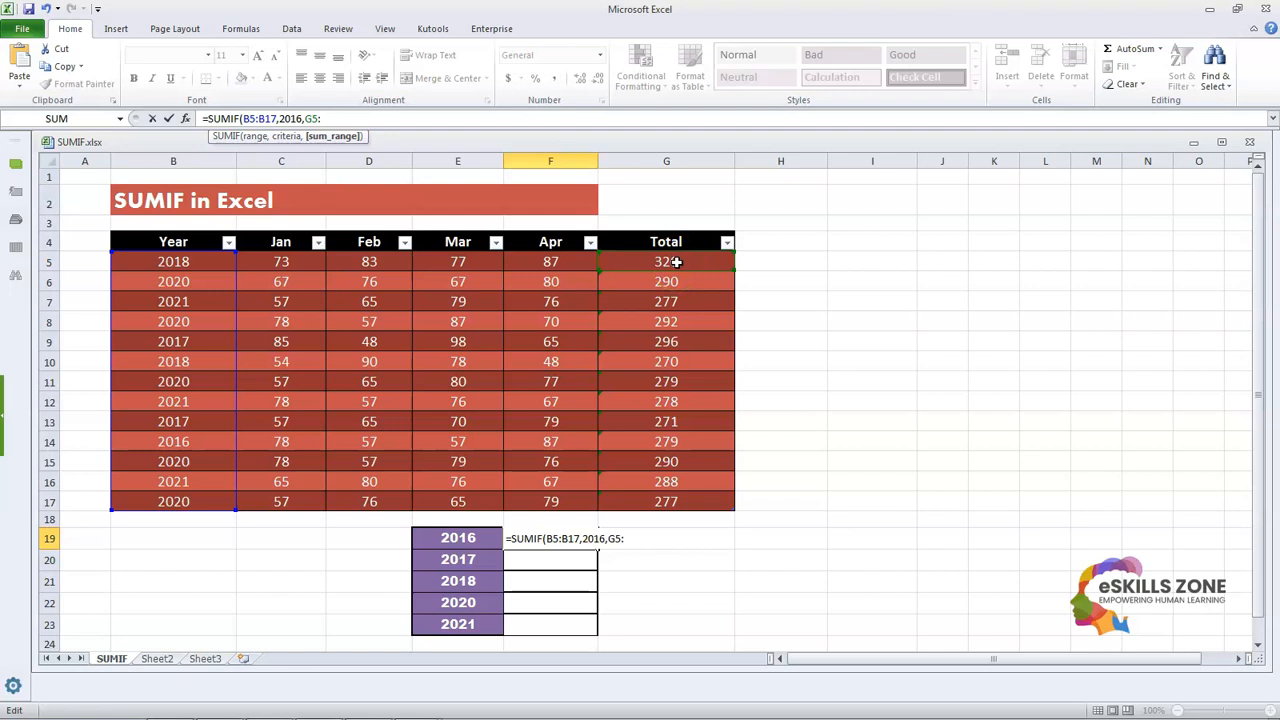
pyautogui.write('G')
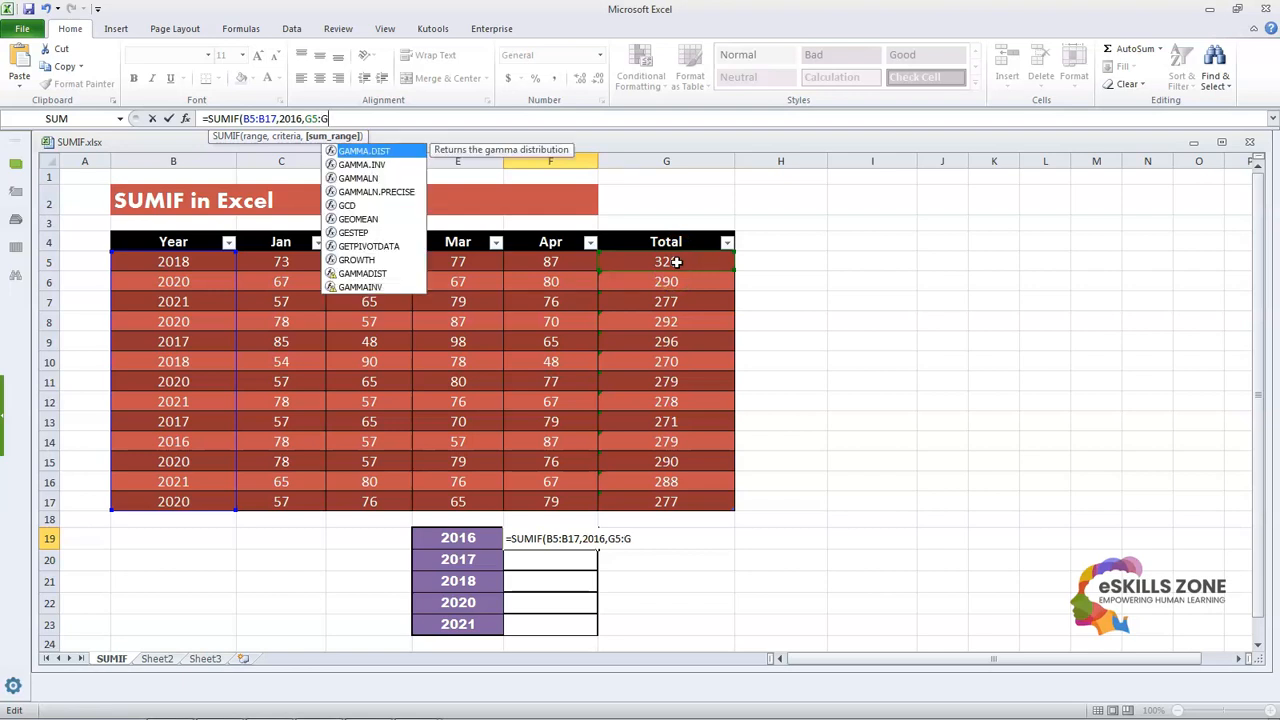
pyautogui.write('17)')
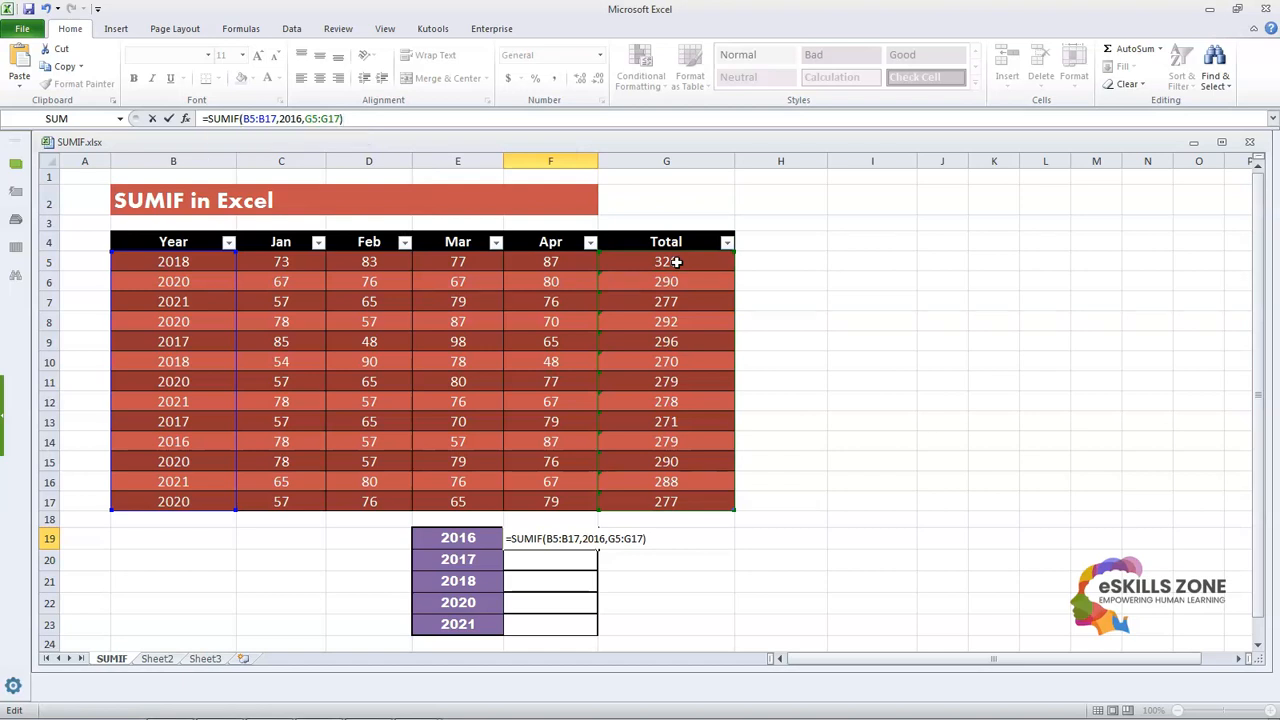
pyautogui.press('Return')
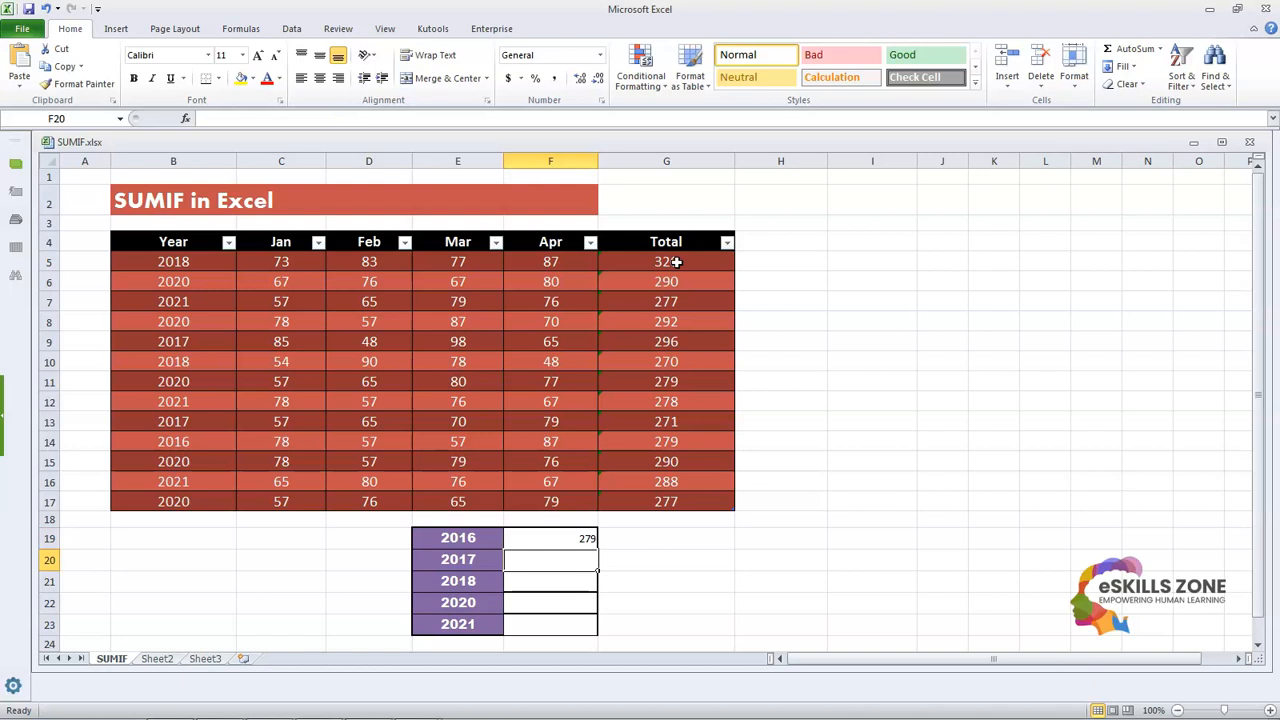
# - Enter =SUMIF(B5:B17,2017,G5:G17) in F20 to sum the 2017 totals
pyautogui.press('Down')
pyautogui.press('Down')
pyautogui.press('Up')
pyautogui.press('Up')
pyautogui.write('=')
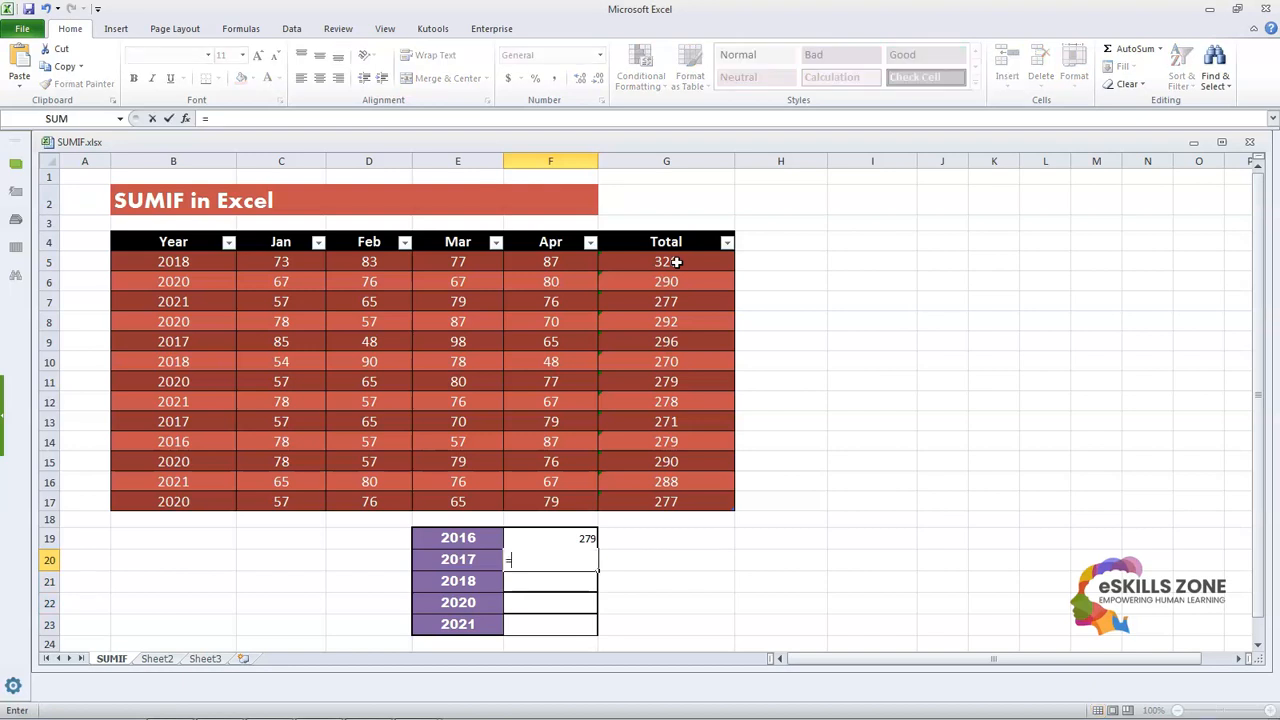
pyautogui.write('SUMIF')
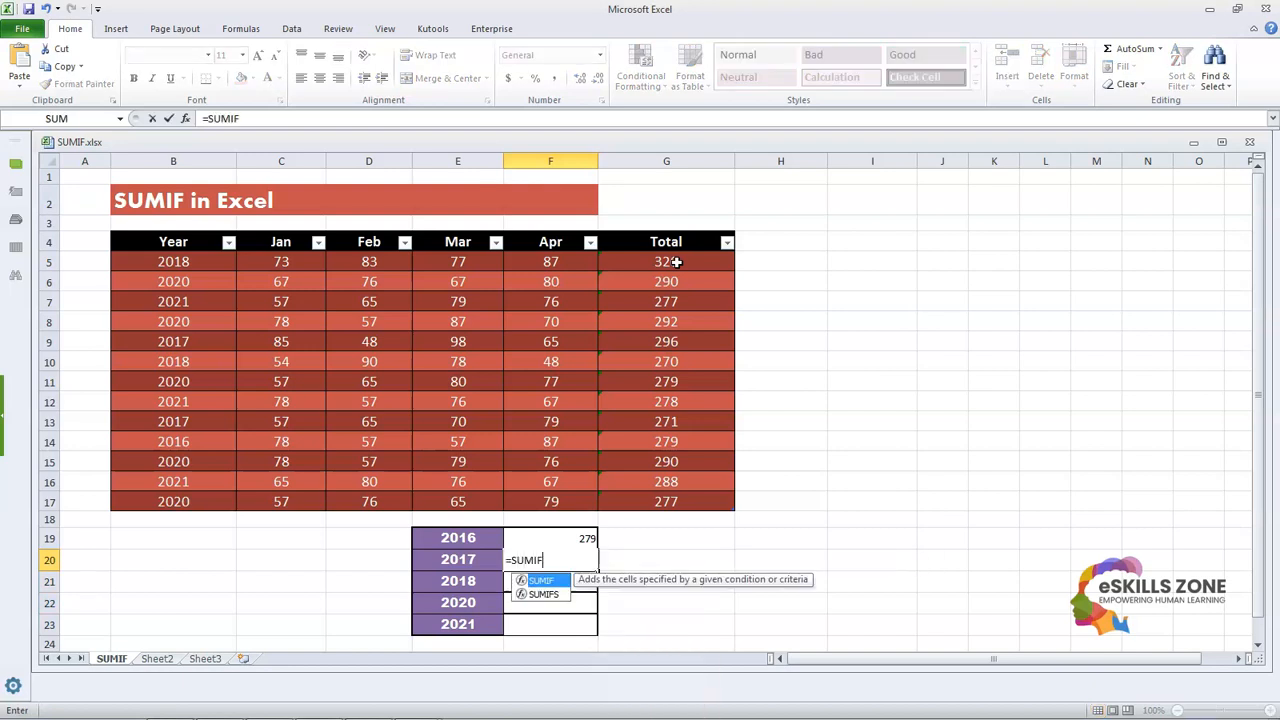
pyautogui.write('(')
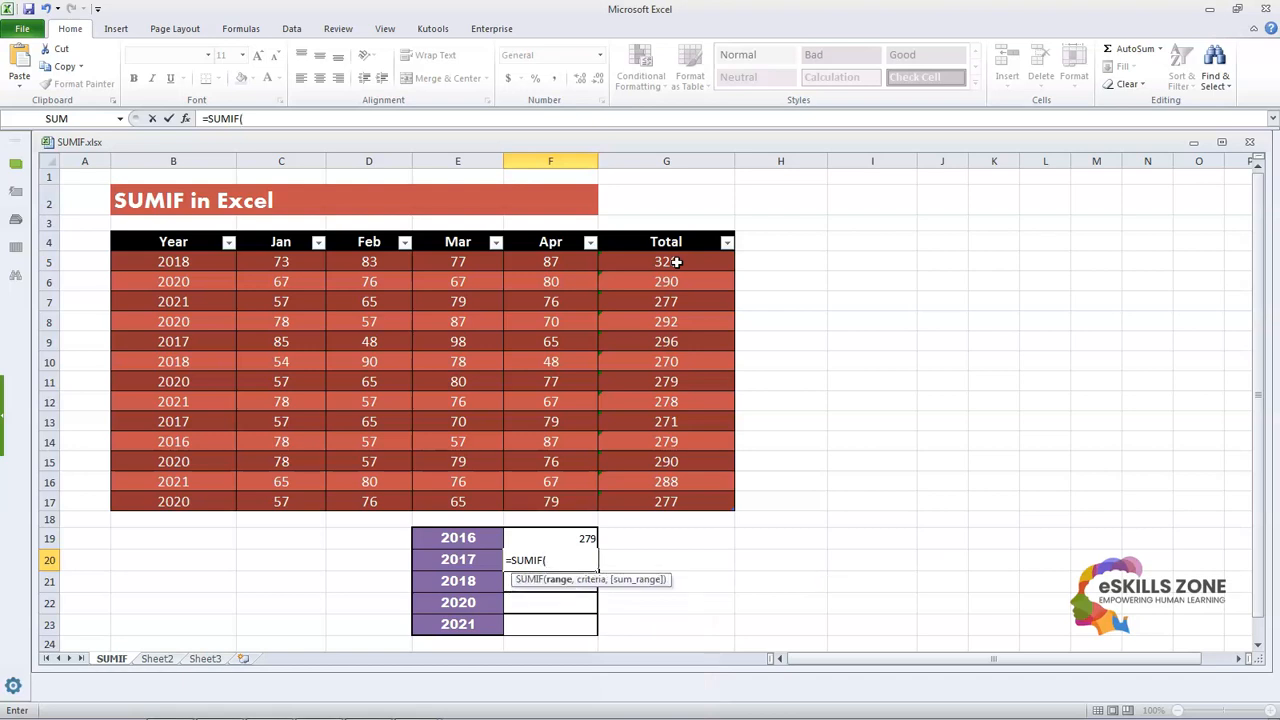
pyautogui.write('B5')
pyautogui.write(':B')
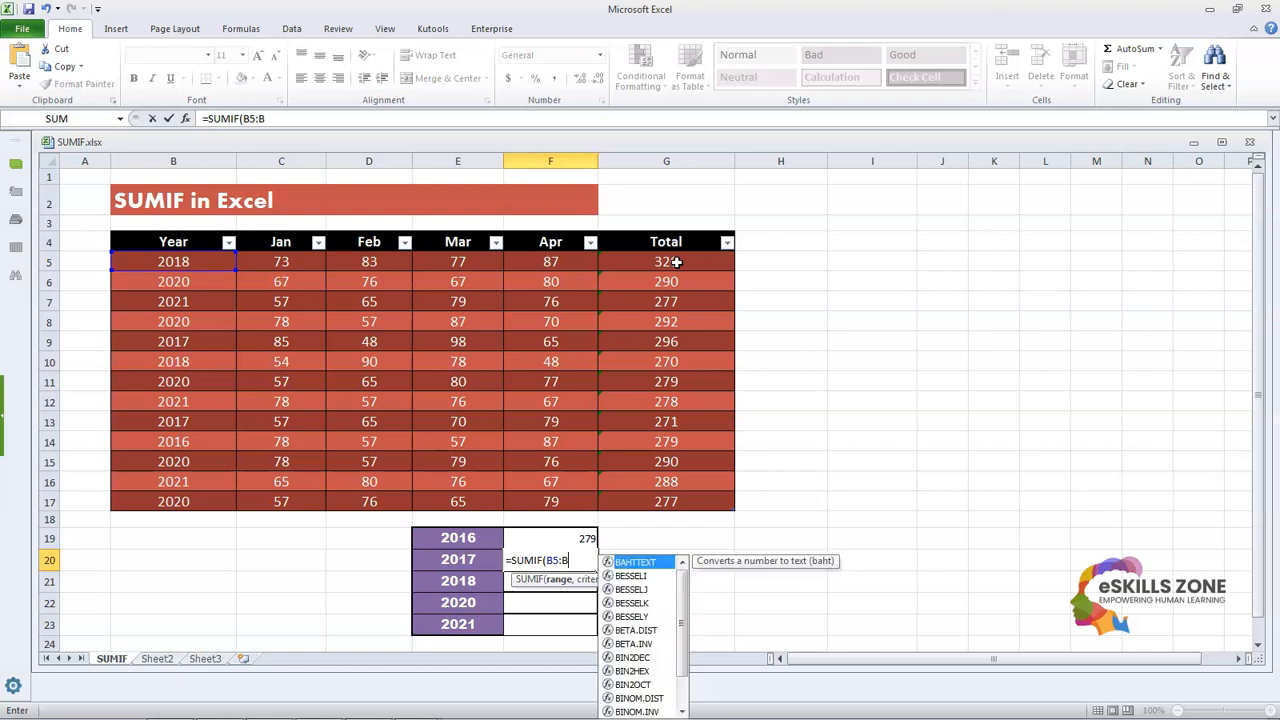
pyautogui.write('17,')
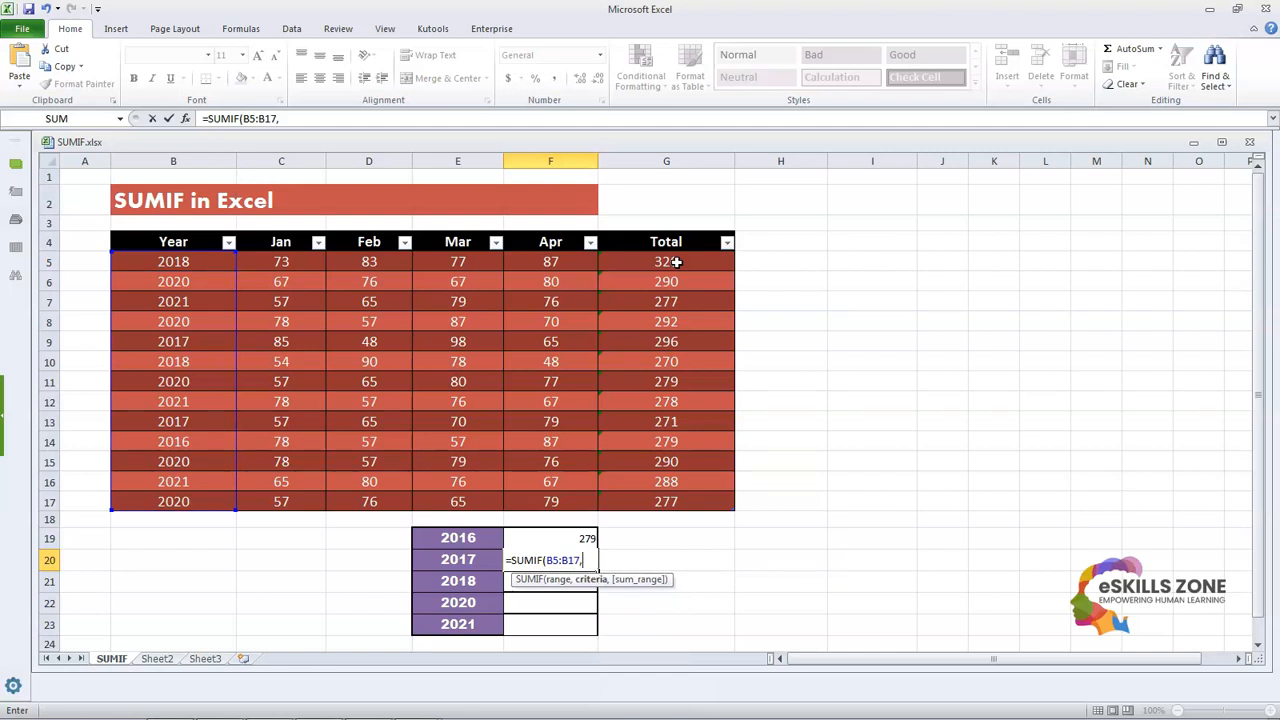
pyautogui.write('2017,')
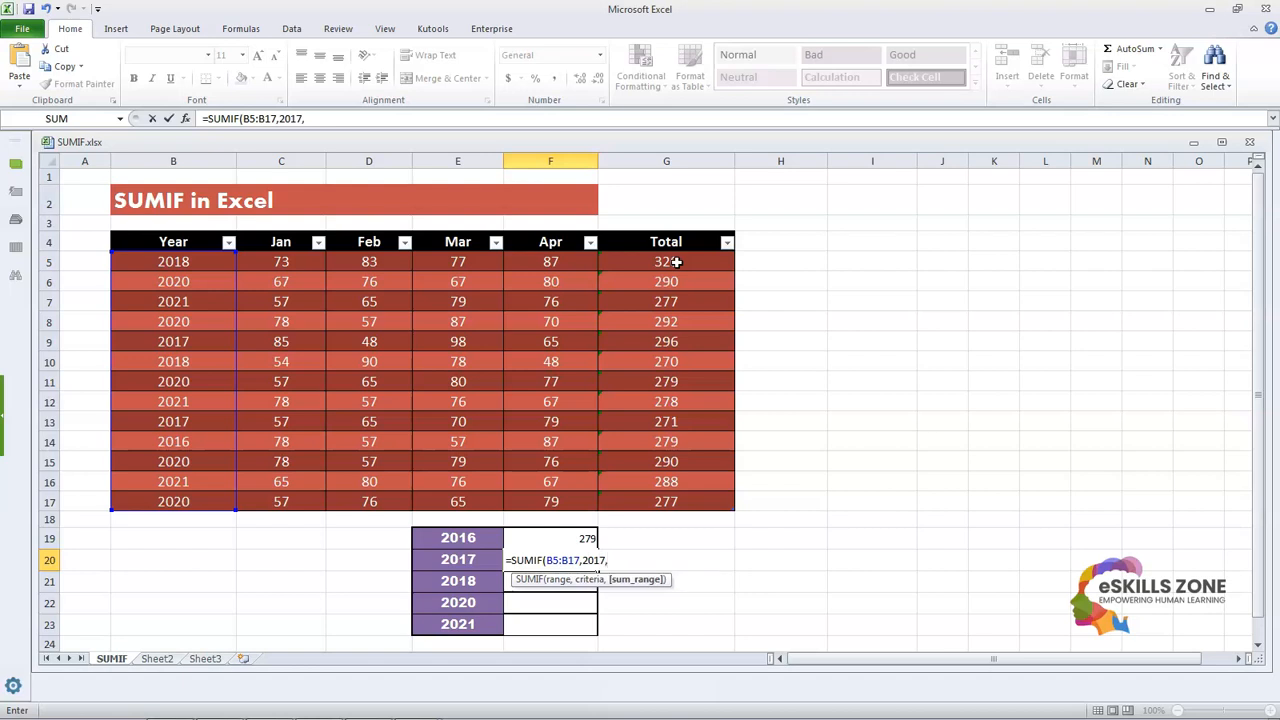
pyautogui.write('G')
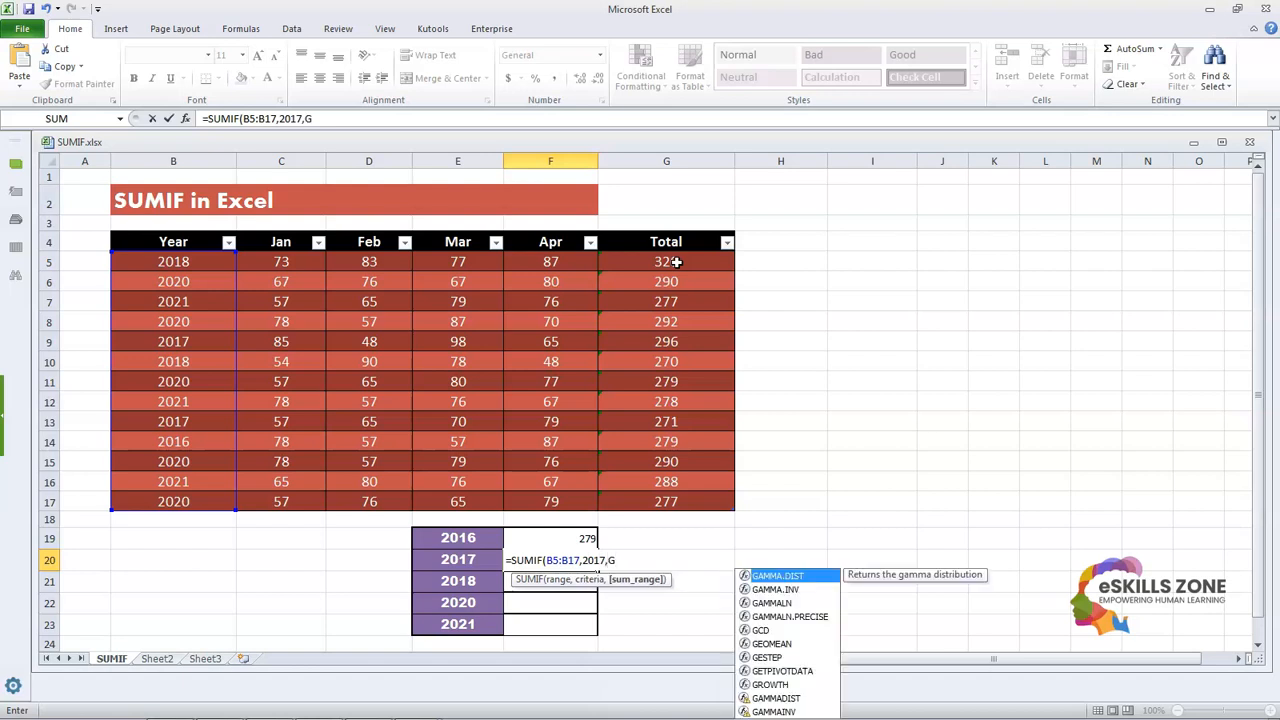
pyautogui.write('5:')
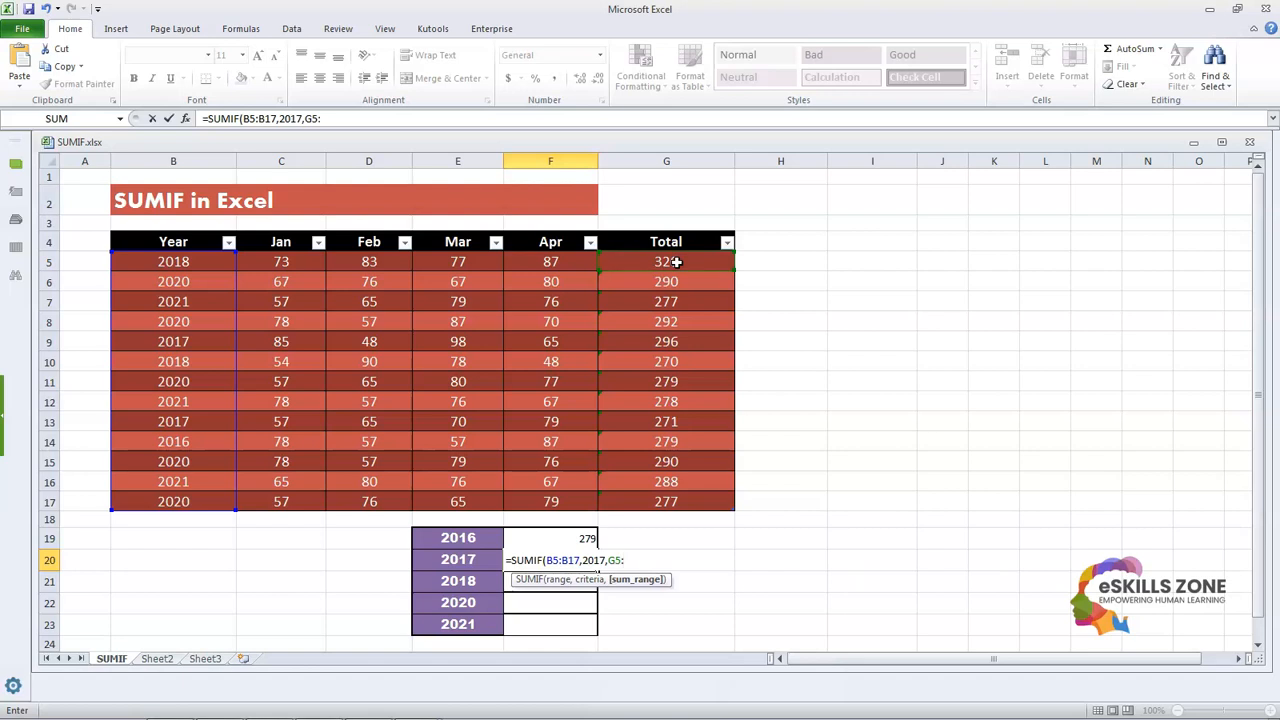
pyautogui.write('G17')
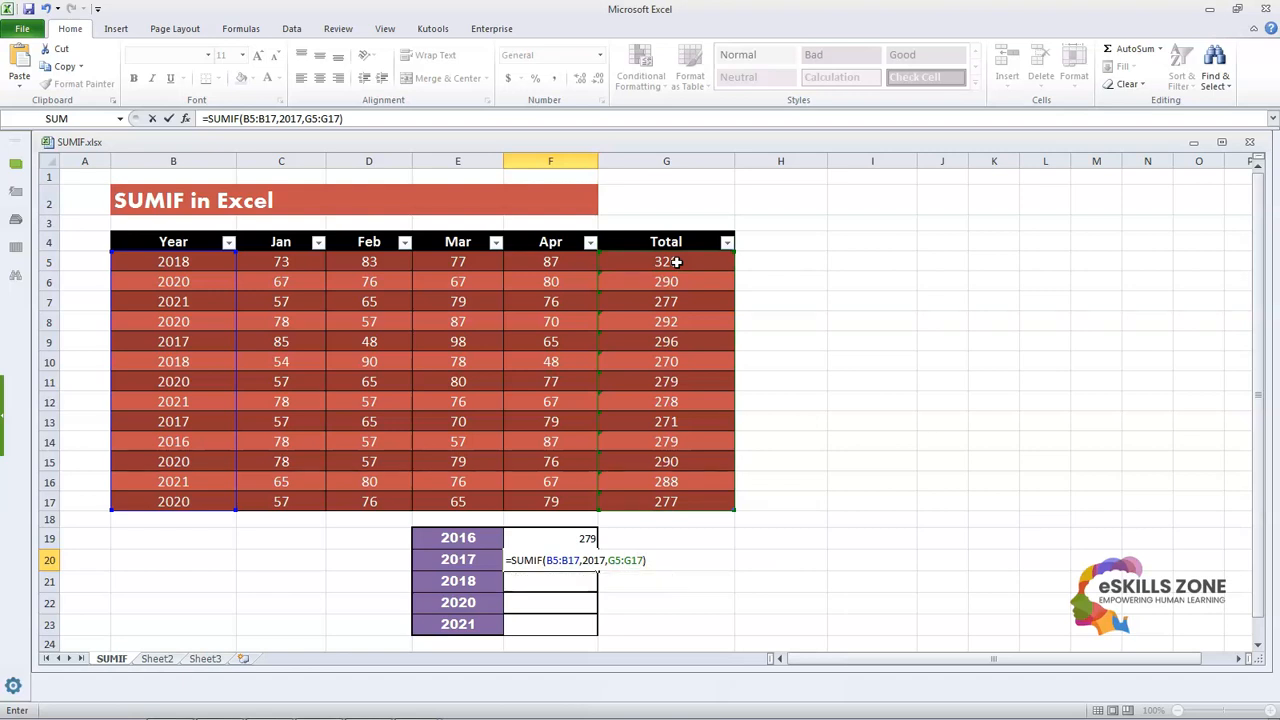
pyautogui.press('Return')
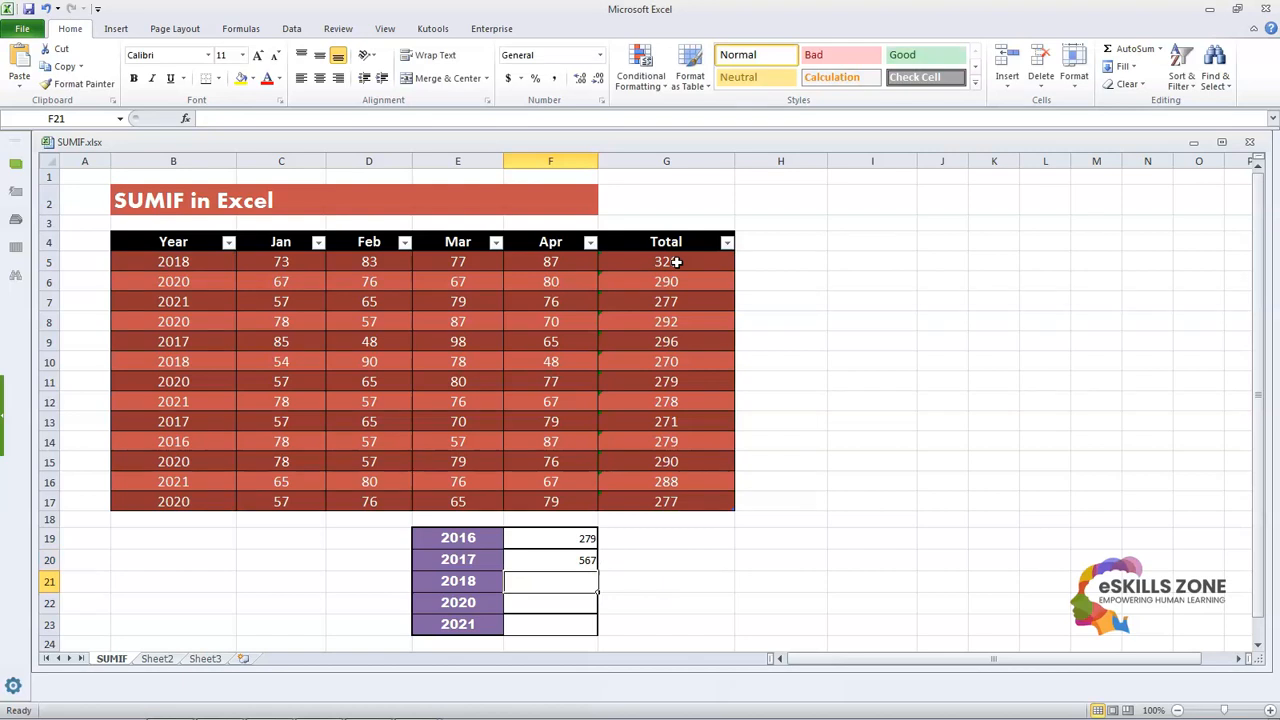
# - Enter =SUMIF(B5:B17,2018,G5:G17) in F21 to sum the 2018 totals
pyautogui.click(214, 123)
pyautogui.write('=')
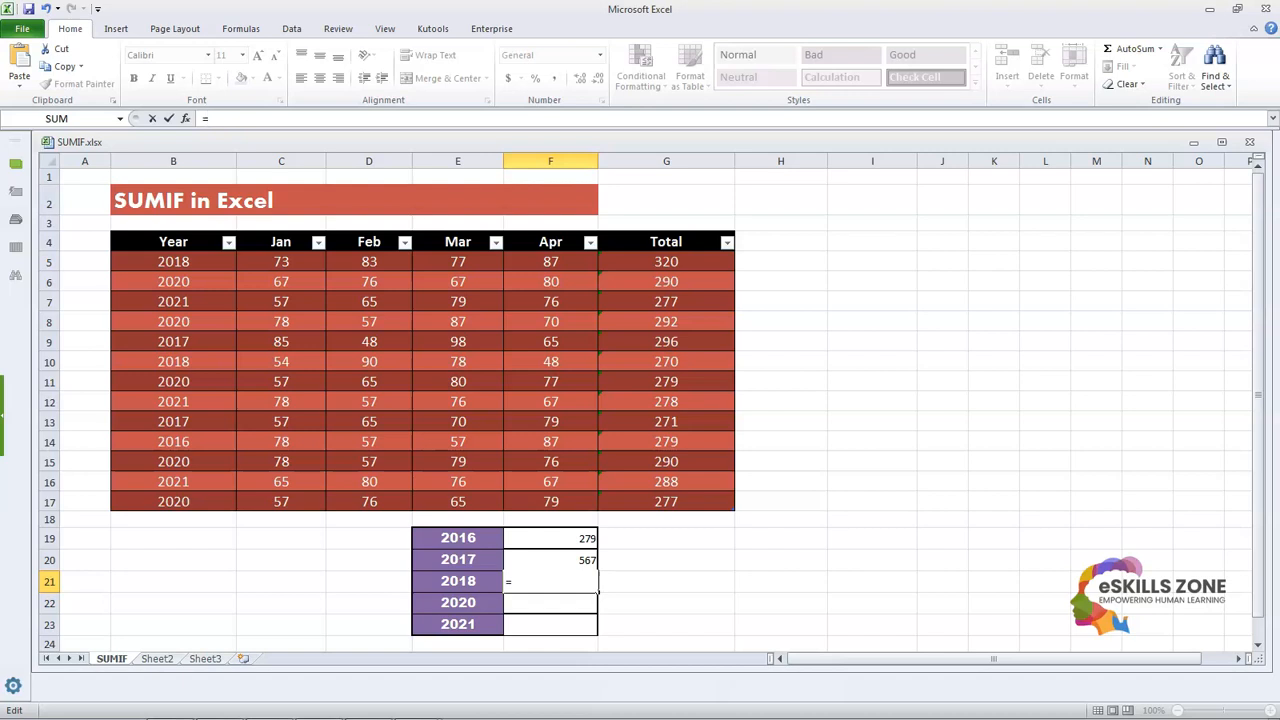
pyautogui.write('SUMIF')
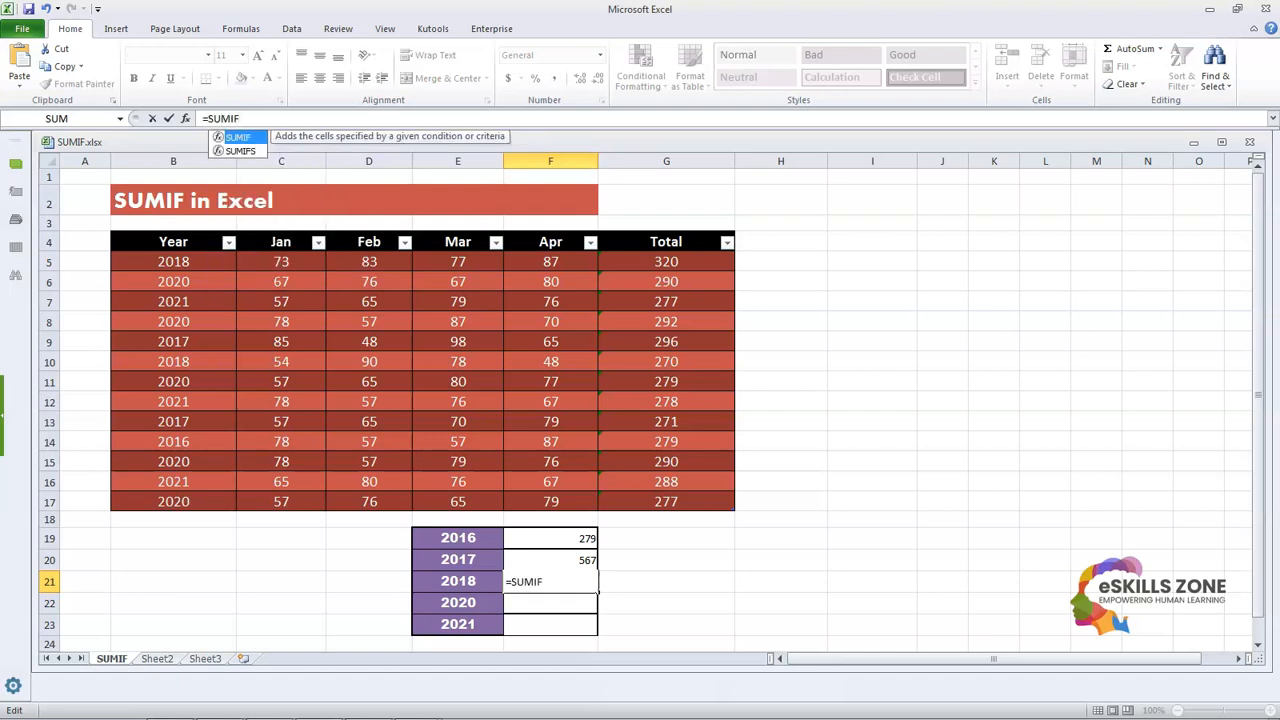
pyautogui.write('(')
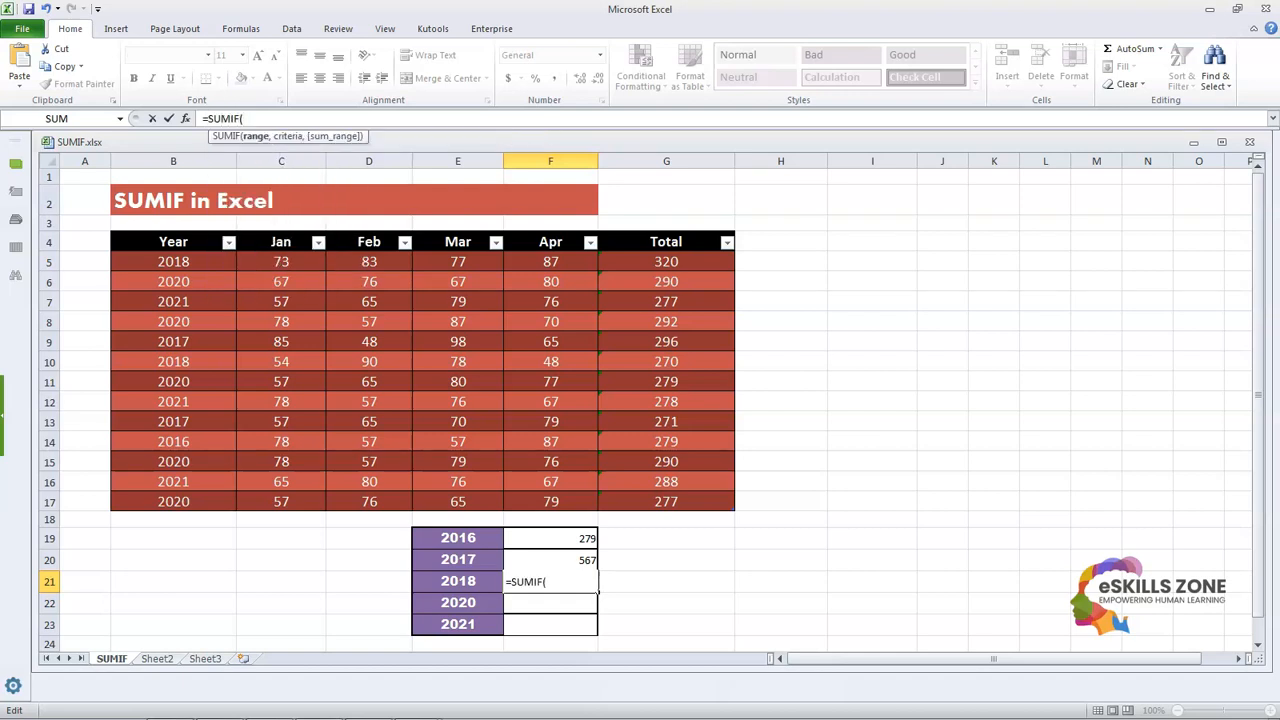
pyautogui.write('B5:B17,')
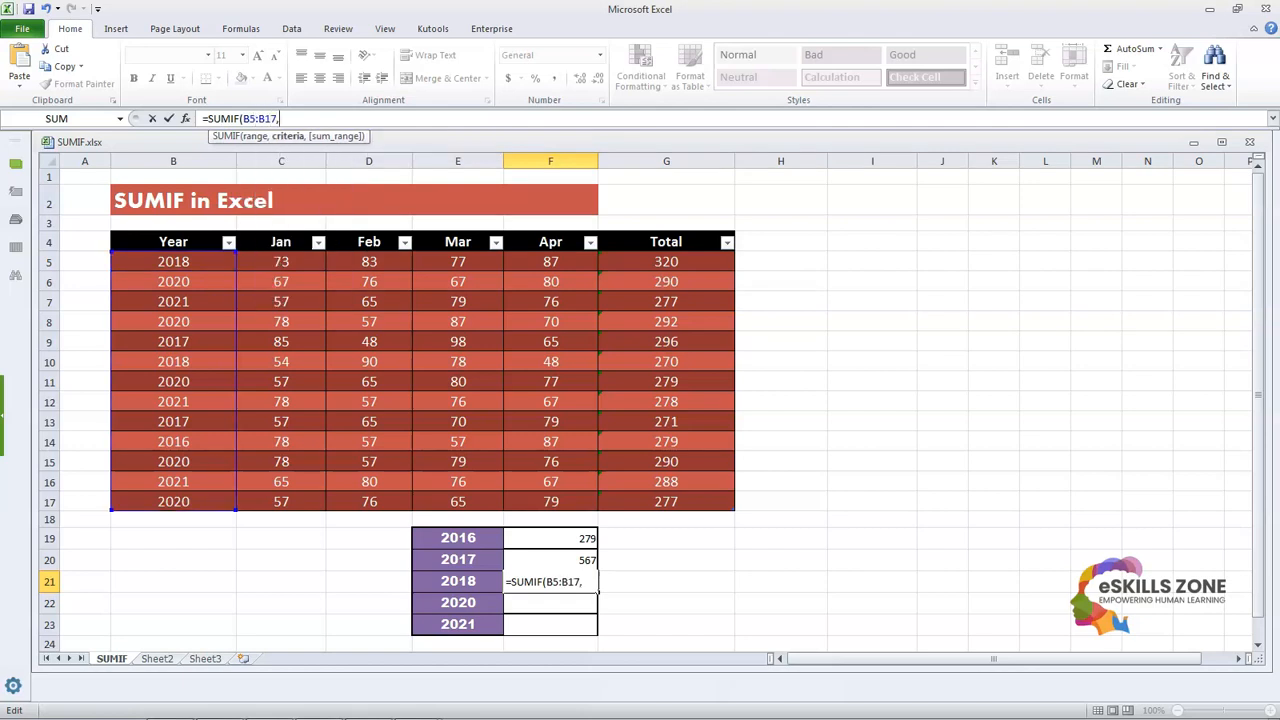
pyautogui.write('2018,G')
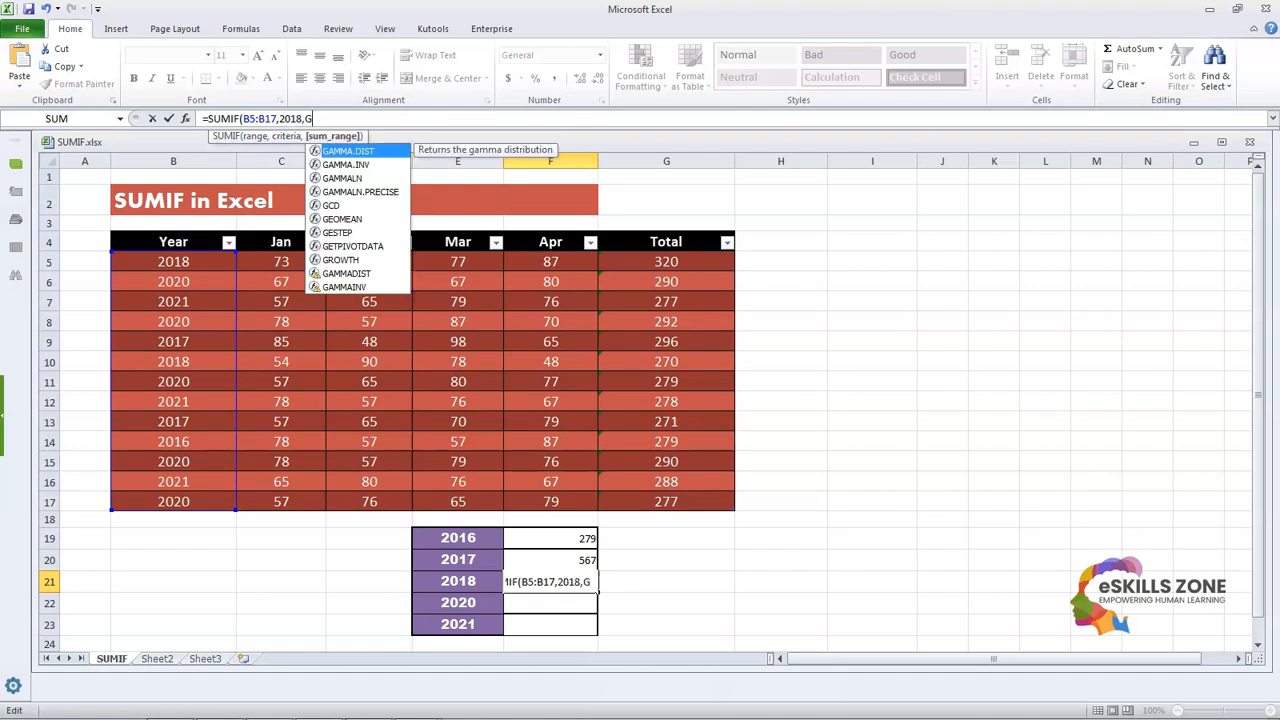
pyautogui.write('5:')
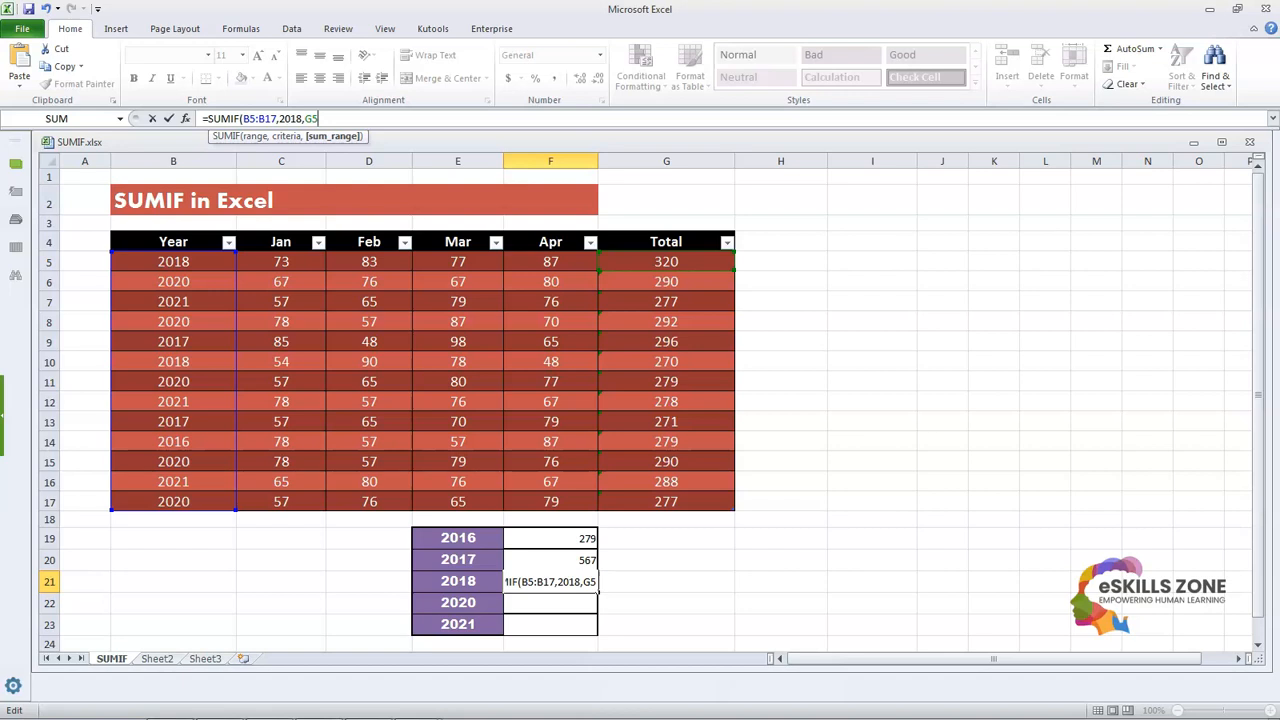
pyautogui.write('G17')
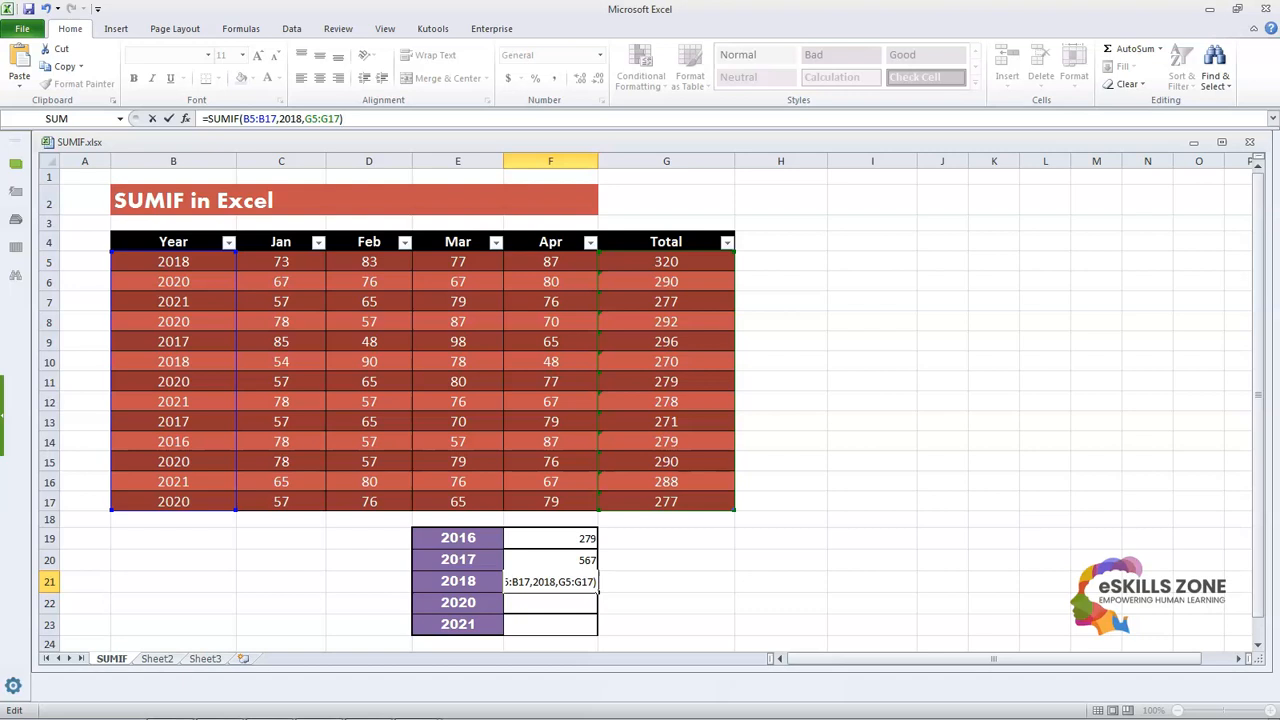
pyautogui.press('Return')
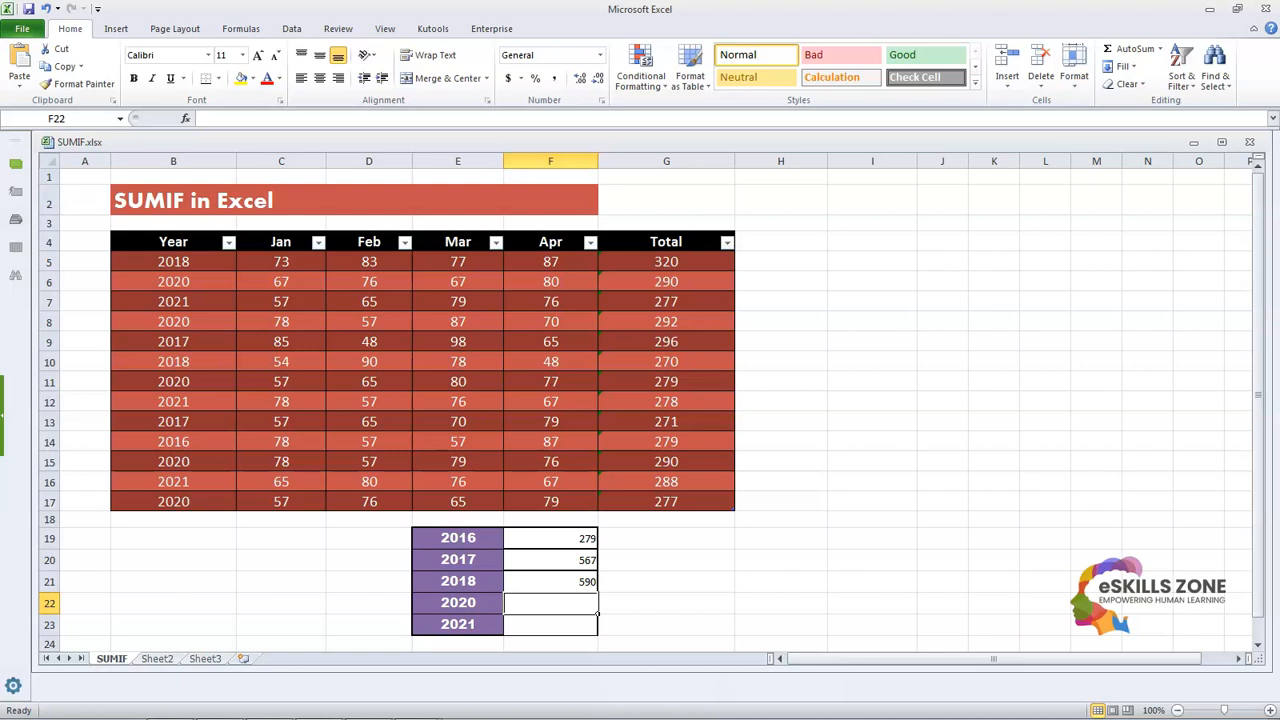
# - Enter =SUMIF(B5:B17,2020,G5:G17) in F22 to sum the 2020 totals
pyautogui.write('=')
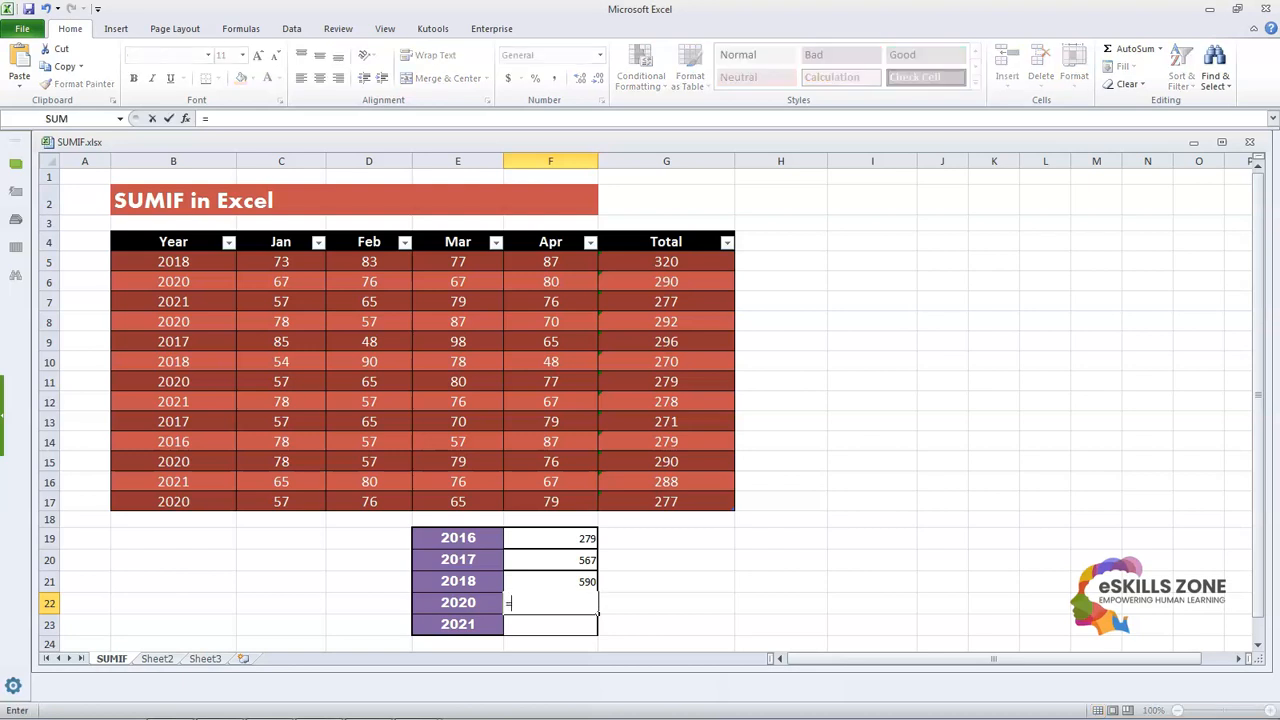
pyautogui.write('SUMIF(')
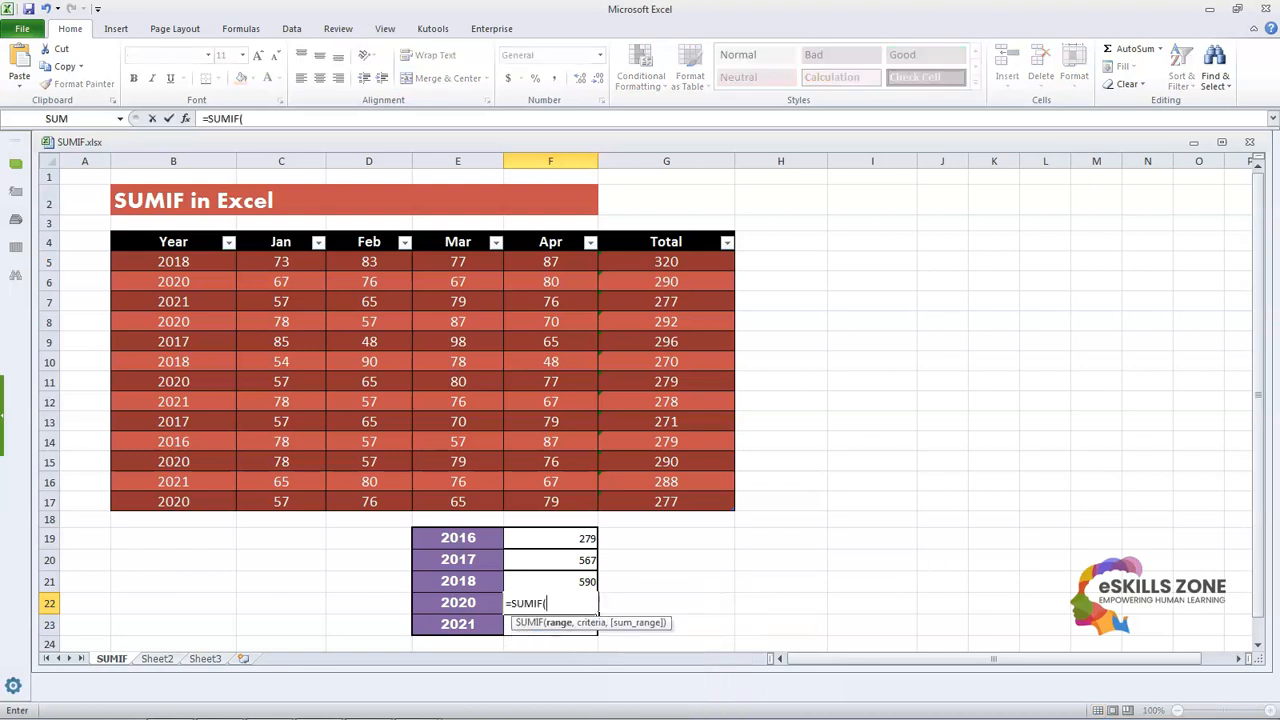
pyautogui.write('B5:B17,2020,')
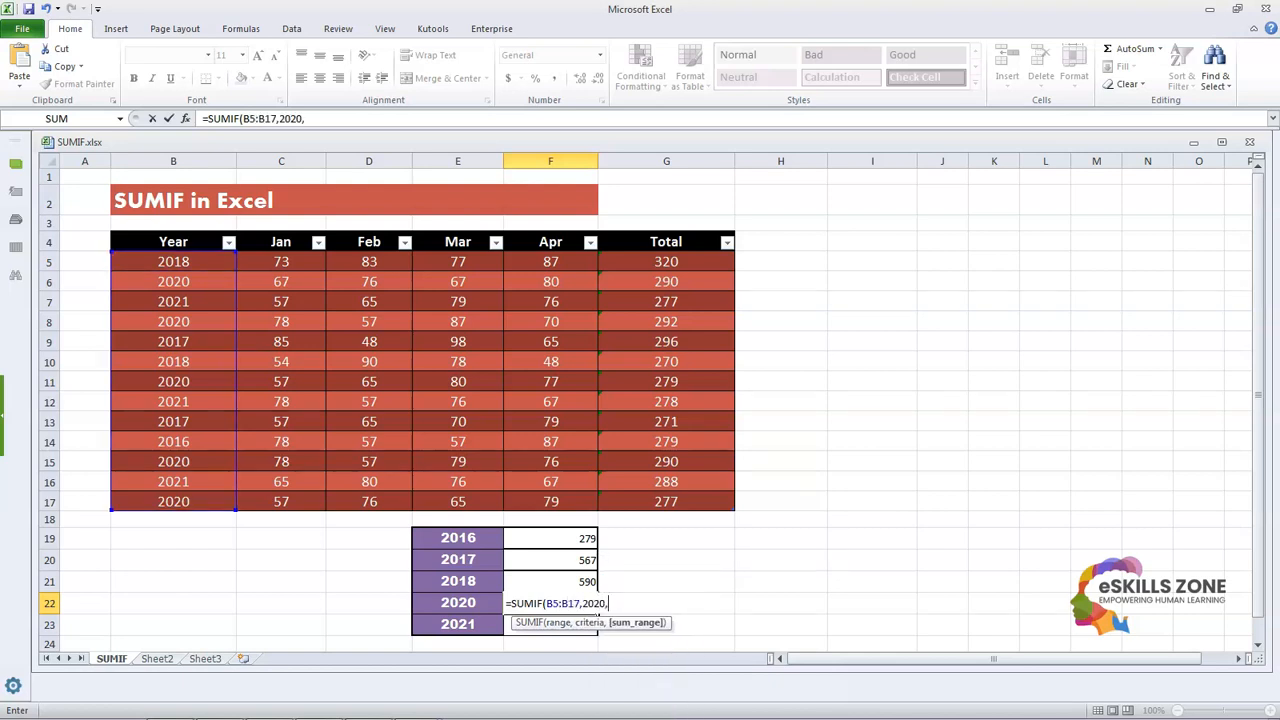
pyautogui.write('G5')
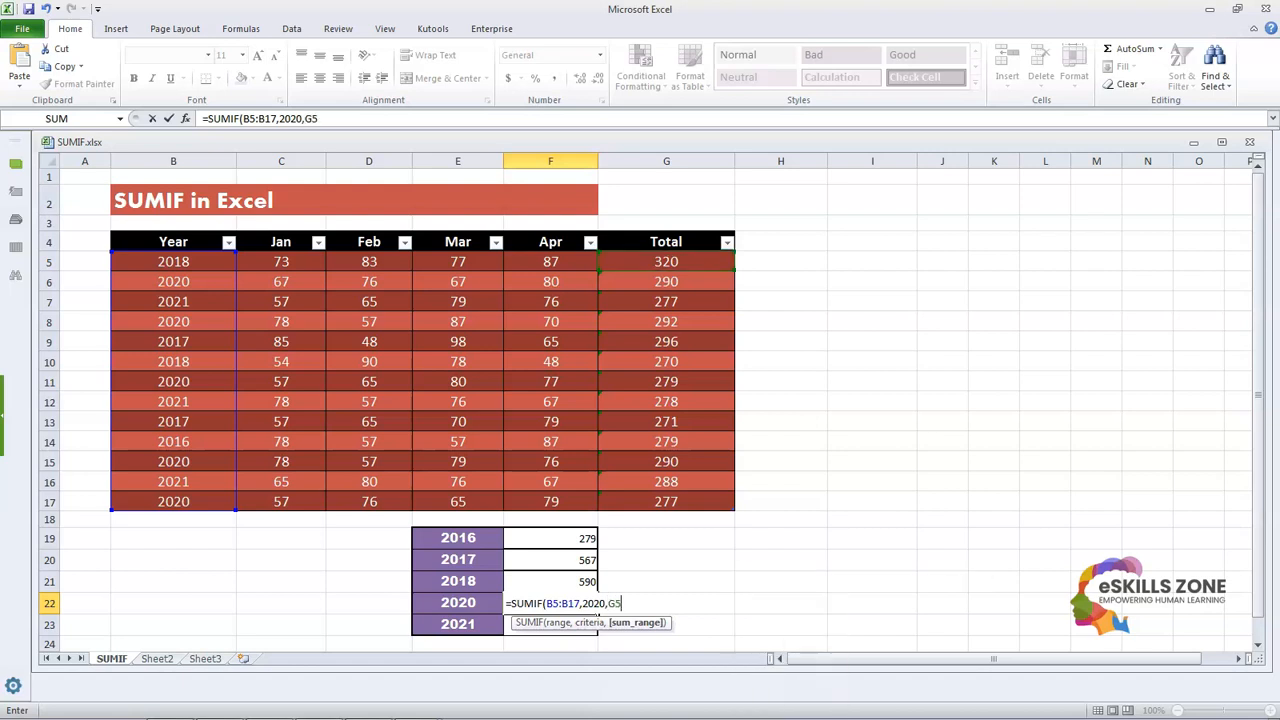
pyautogui.write(':G17')
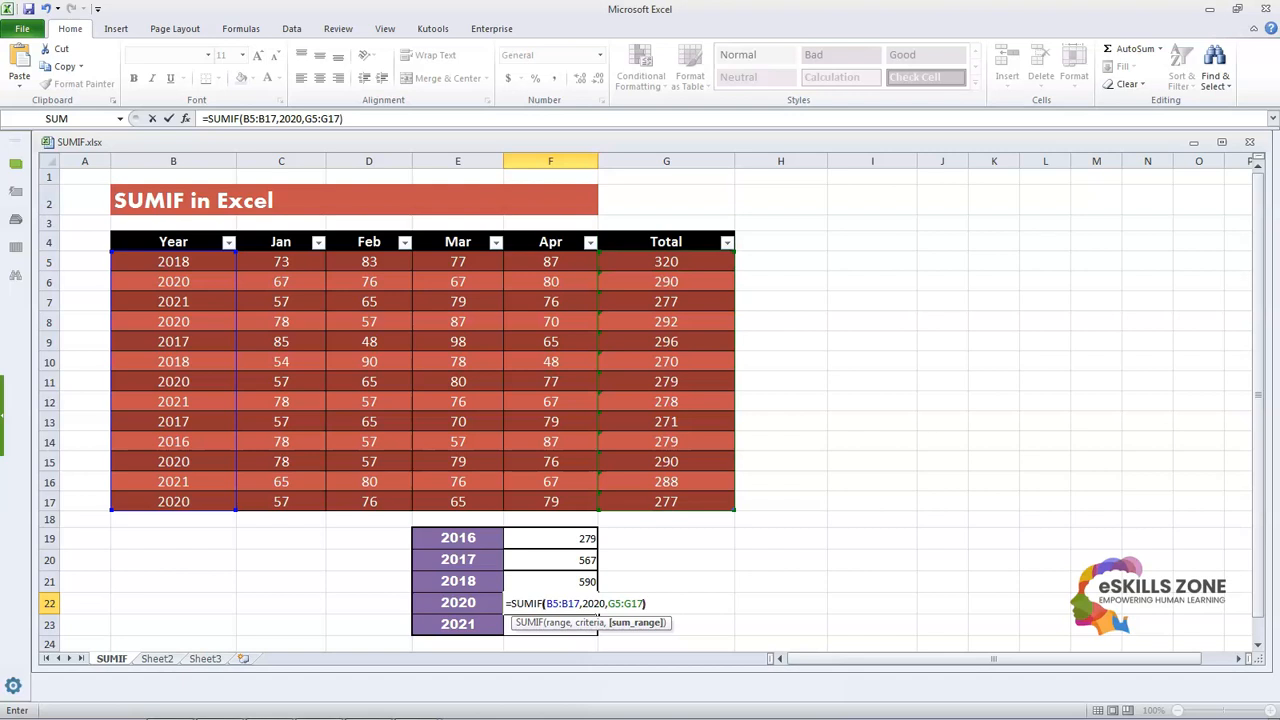
pyautogui.press('Return')
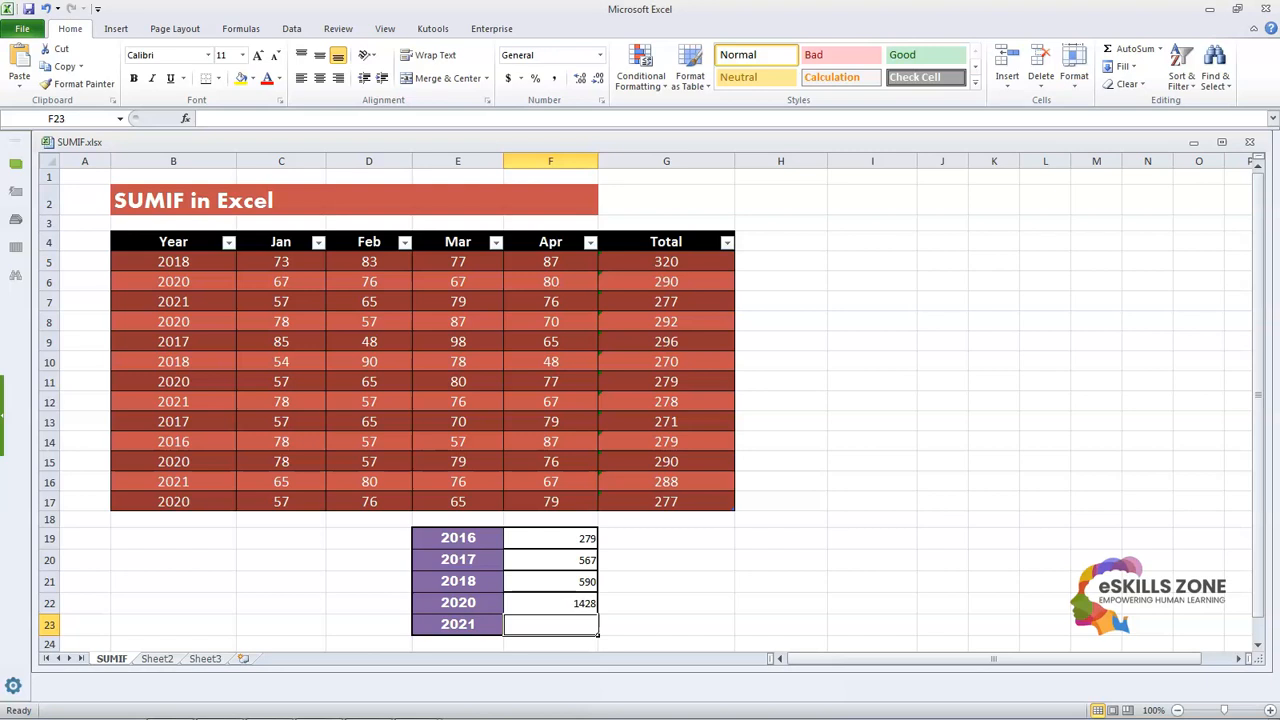
# - Enter =SUMIF(B5:B17,2021,G5:G17) in F23 to sum the 2021 totals
pyautogui.write('=SUMIF')
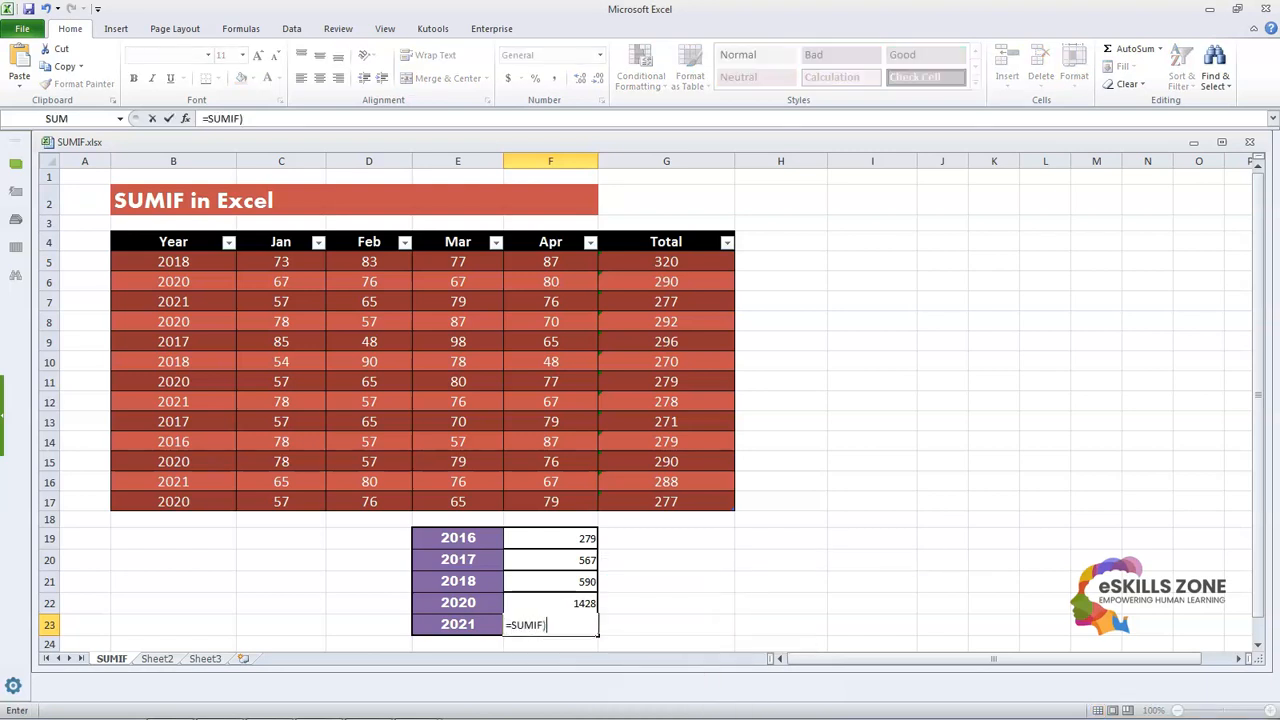
pyautogui.write('(')
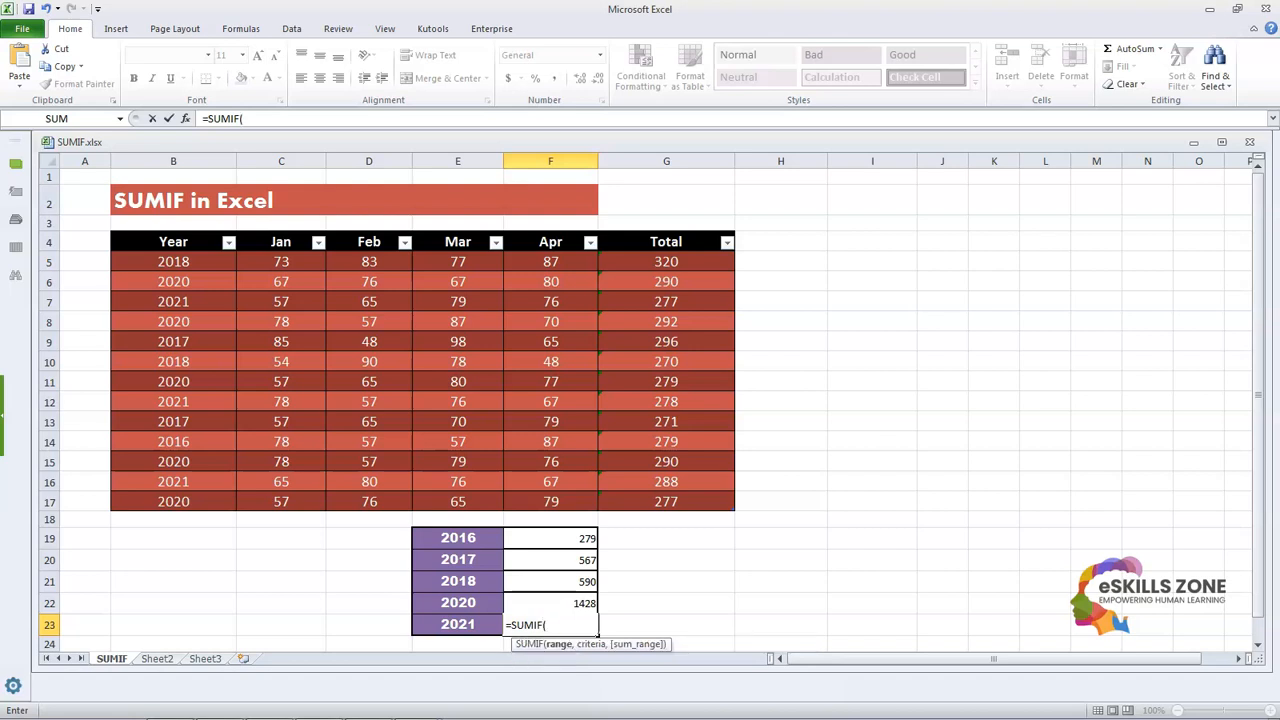
pyautogui.write('B5:B17,202')
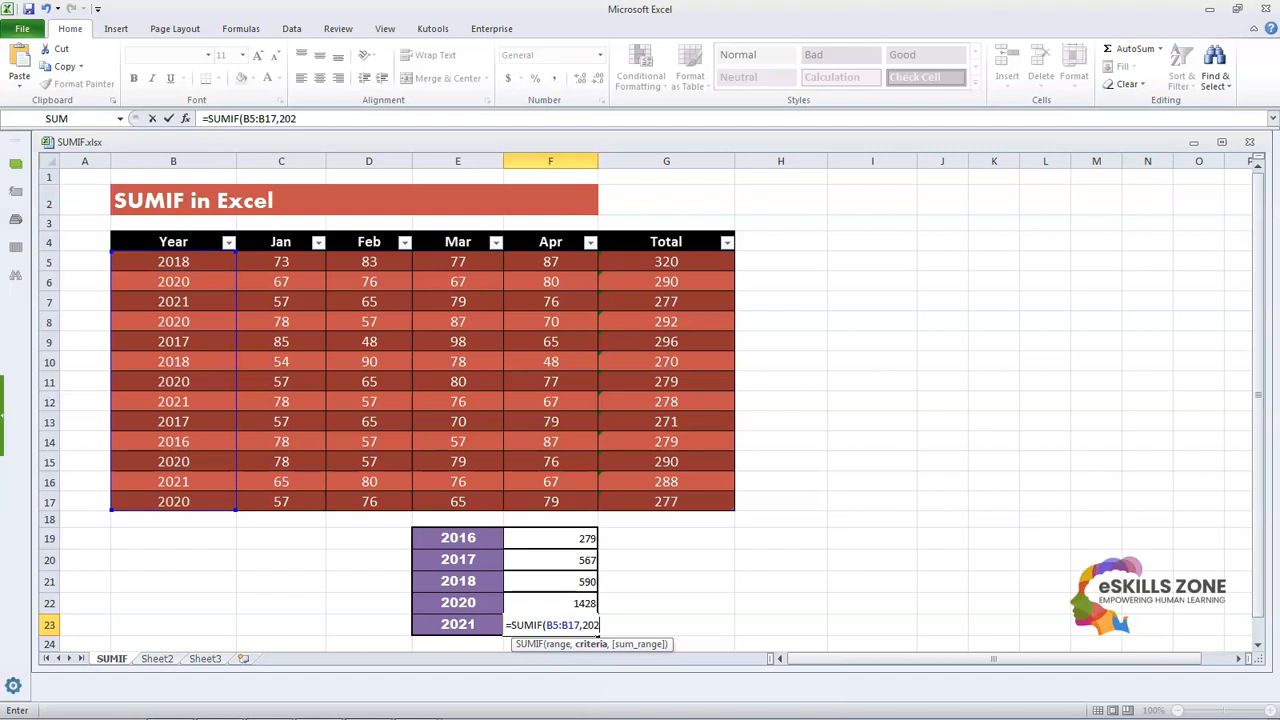
pyautogui.write('1,G5')
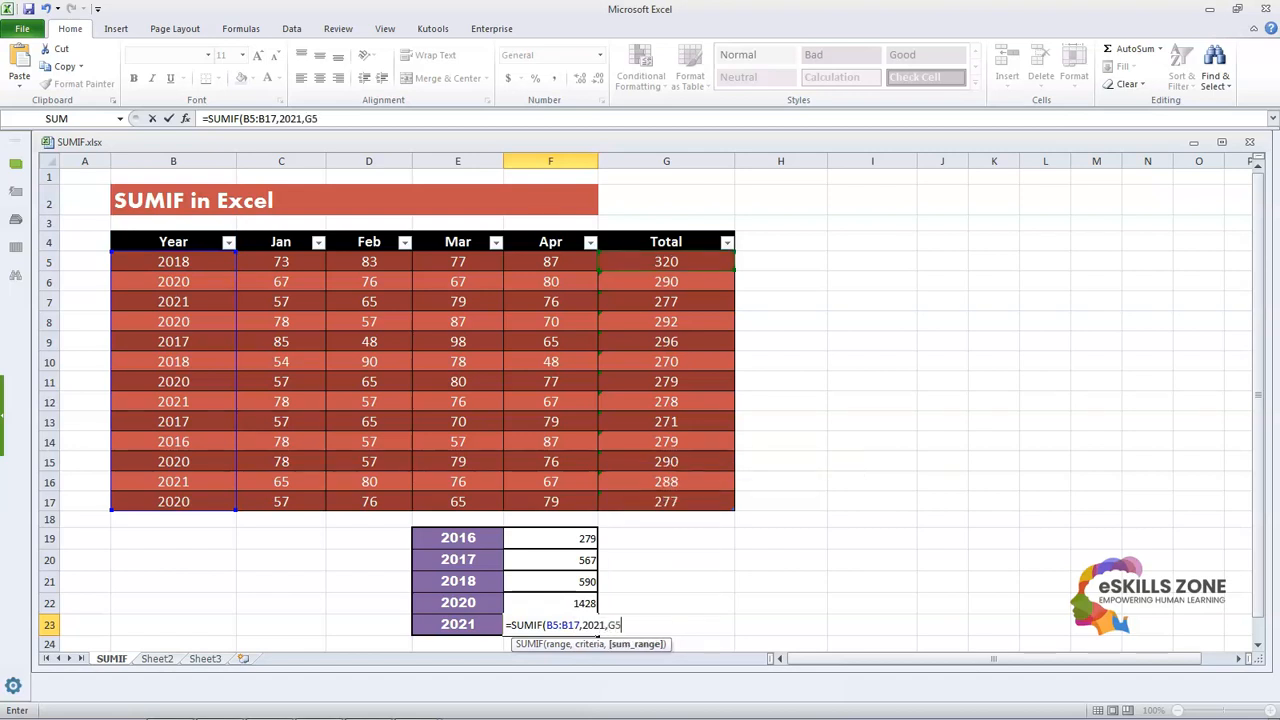
pyautogui.write(':G17')
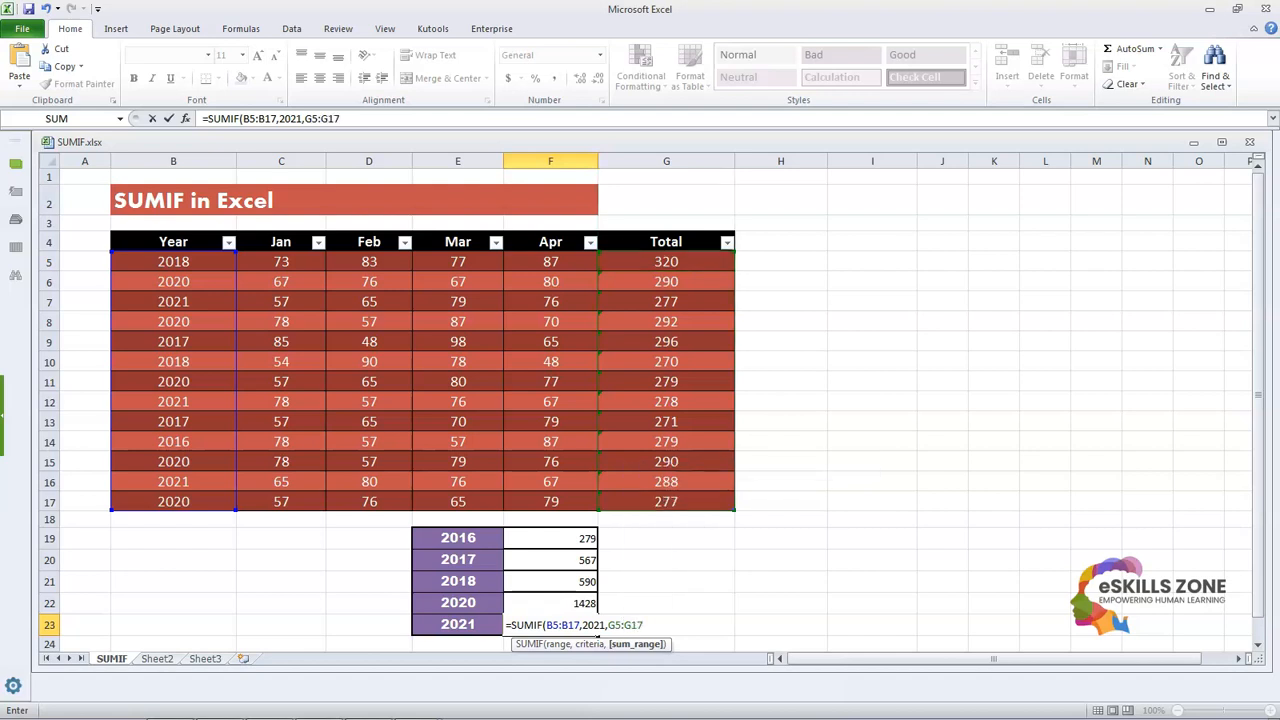
pyautogui.write(')')
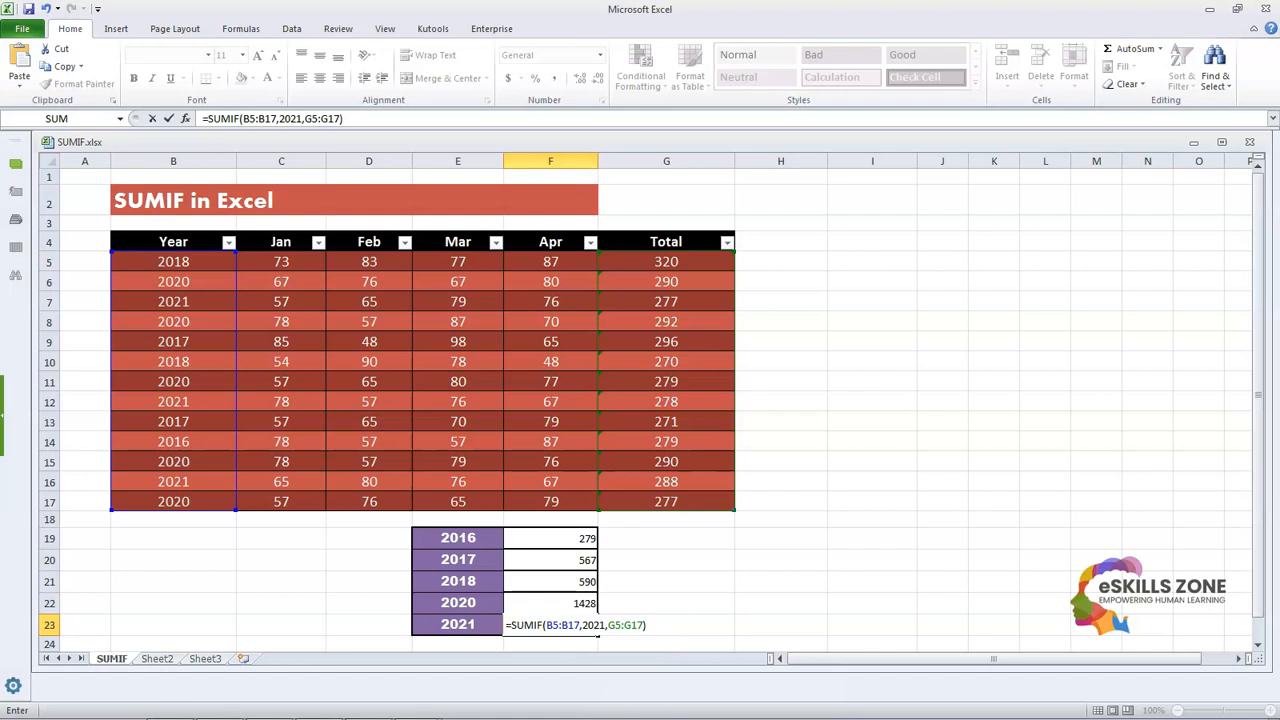
pyautogui.press('Return')
# - Review the SUMIF formulas and results in F19:F23 against their year labels, ending at the 2016 row
pyautogui.press('Up')
pyautogui.press('Up')
pyautogui.press('Up')
pyautogui.press('Up')
pyautogui.press('Up')
pyautogui.press('Down')
pyautogui.press('Down')
pyautogui.press('Down')
pyautogui.press('Down')
pyautogui.press('Up')
pyautogui.press('Up')
pyautogui.press('Up')
pyautogui.press('Up')
pyautogui.press('Up')
pyautogui.press('Up')
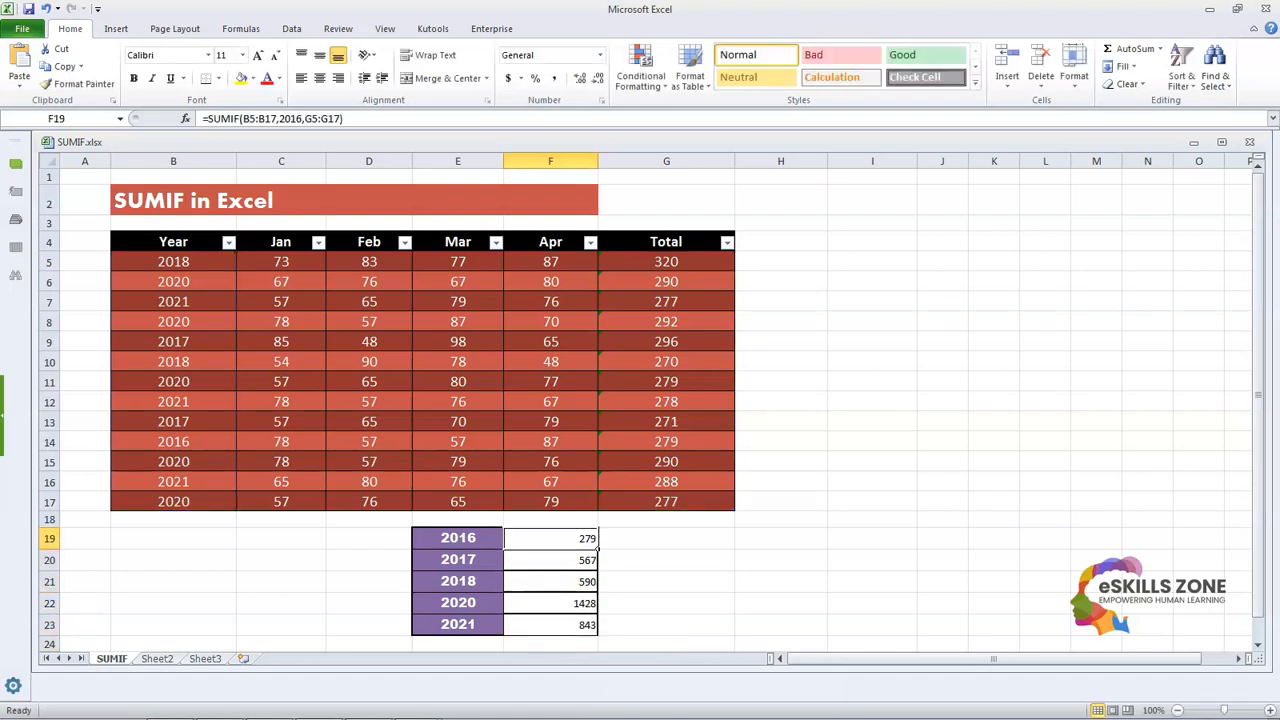
pyautogui.press('Down')
pyautogui.press('Down')
pyautogui.click(471, 538)
pyautogui.click(528, 545)
pyautogui.click(606, 542)
pyautogui.click(580, 543)
pyautogui.click(466, 533)
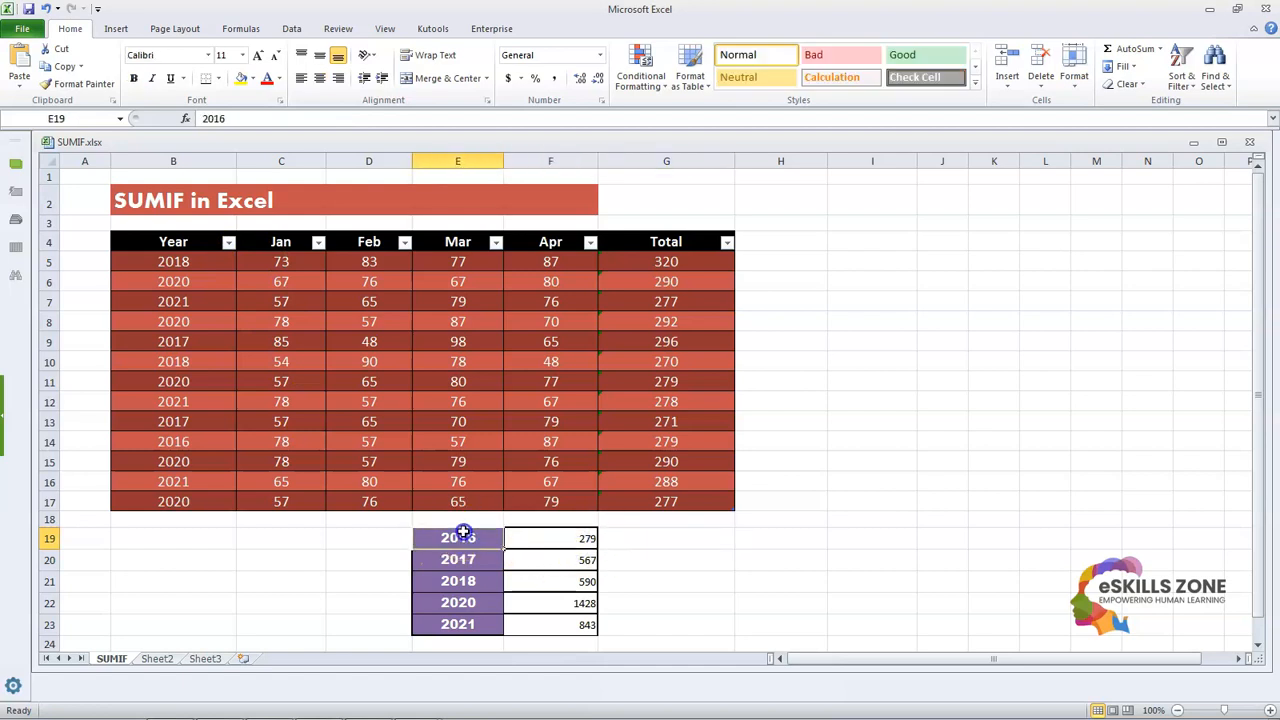
# - Filter the Year column to 2016 only and select its Total cell to compare it with the 2016 SUMIF result
pyautogui.click(228, 243)
pyautogui.click(112, 391)
pyautogui.click(86, 403)
pyautogui.click(129, 539)
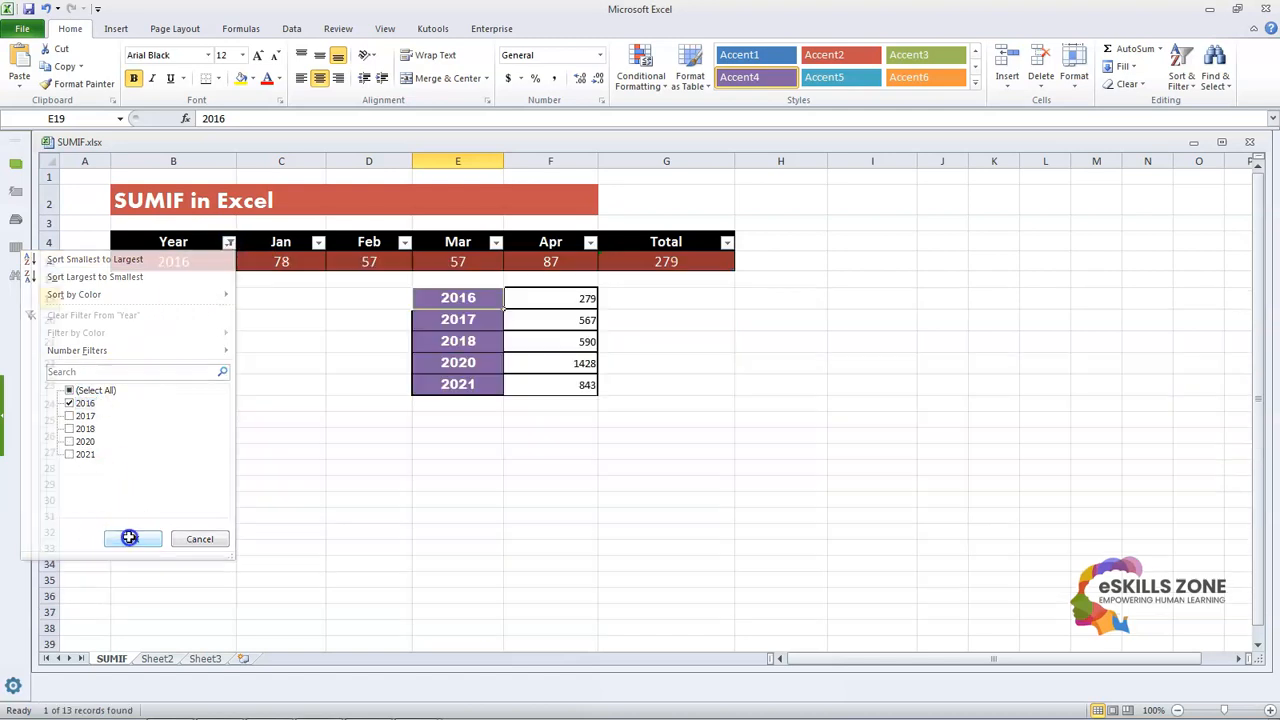
pyautogui.click(675, 268)
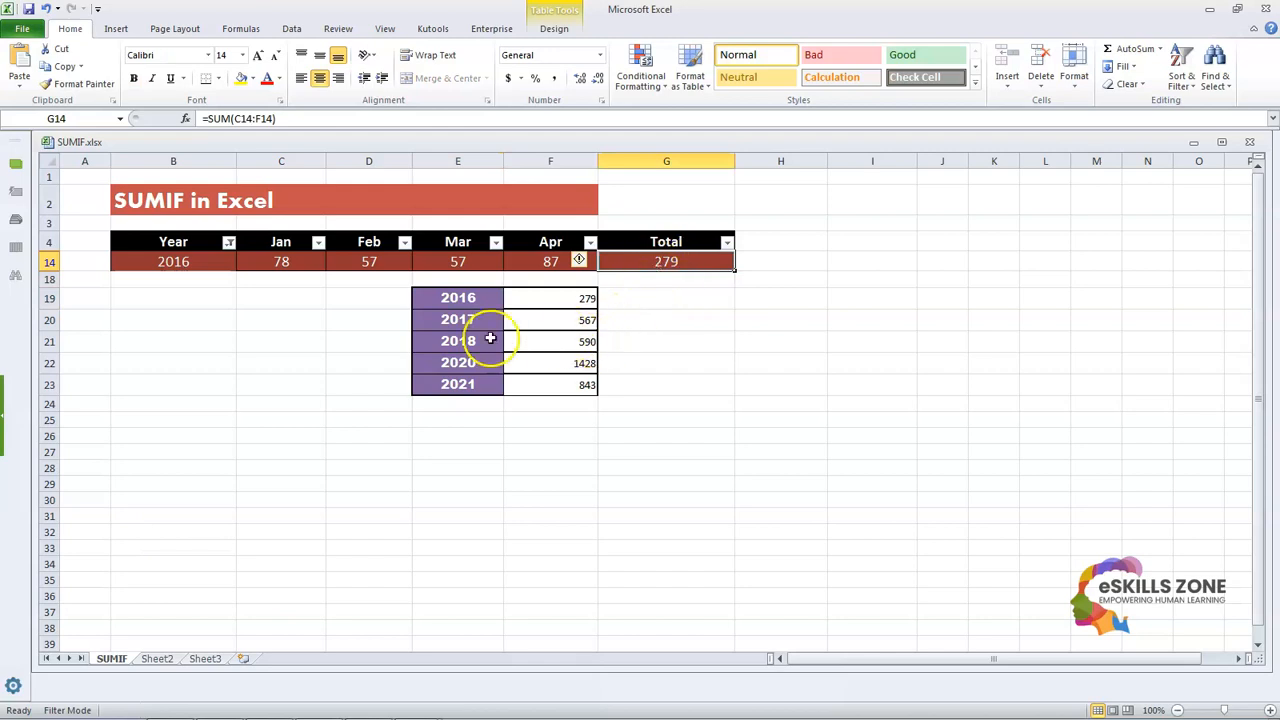
# - Filter the Year column to 2017 only and select its Total cells to check their sum against F20
pyautogui.click(229, 242)
pyautogui.click(100, 390)
pyautogui.click(98, 390)
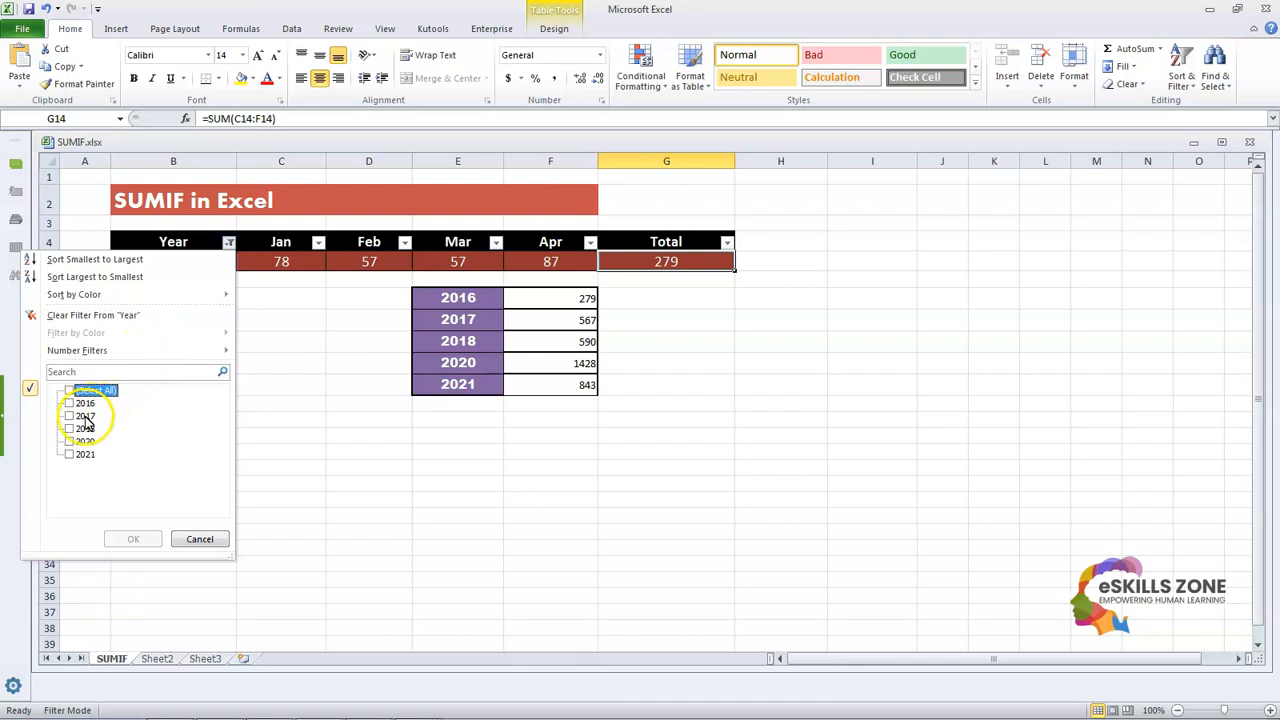
pyautogui.click(71, 416)
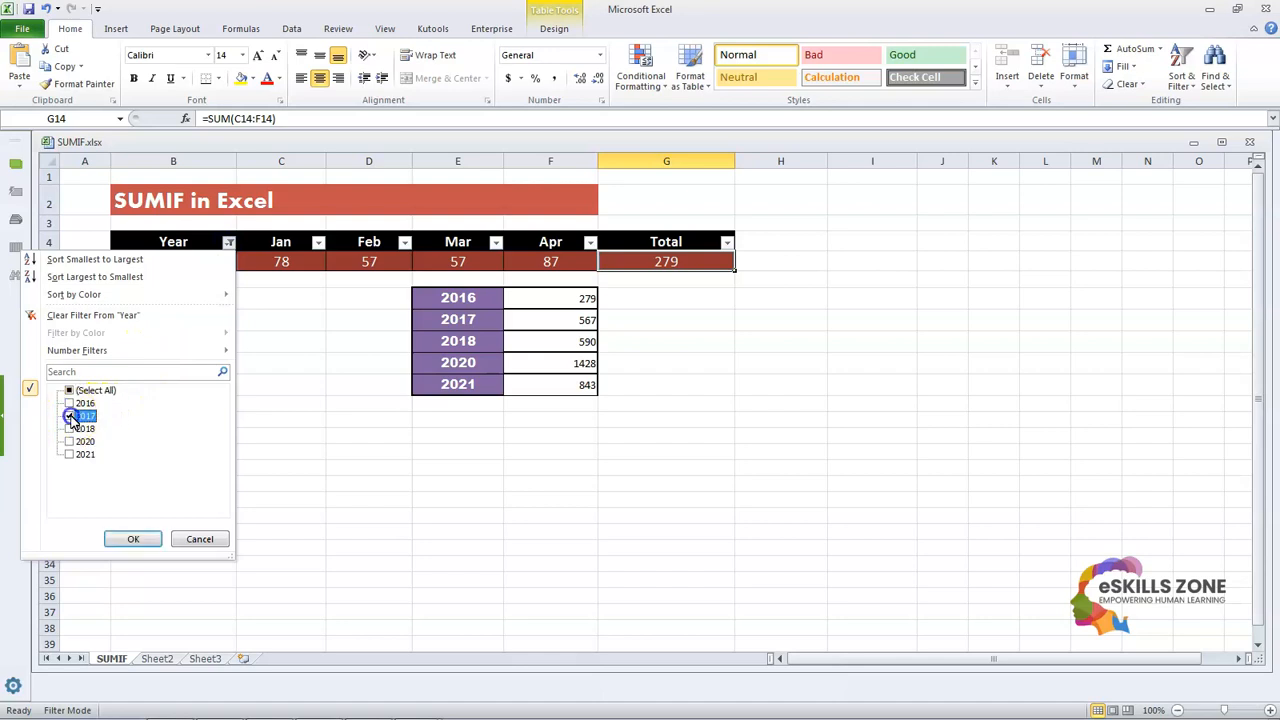
pyautogui.click(140, 543)
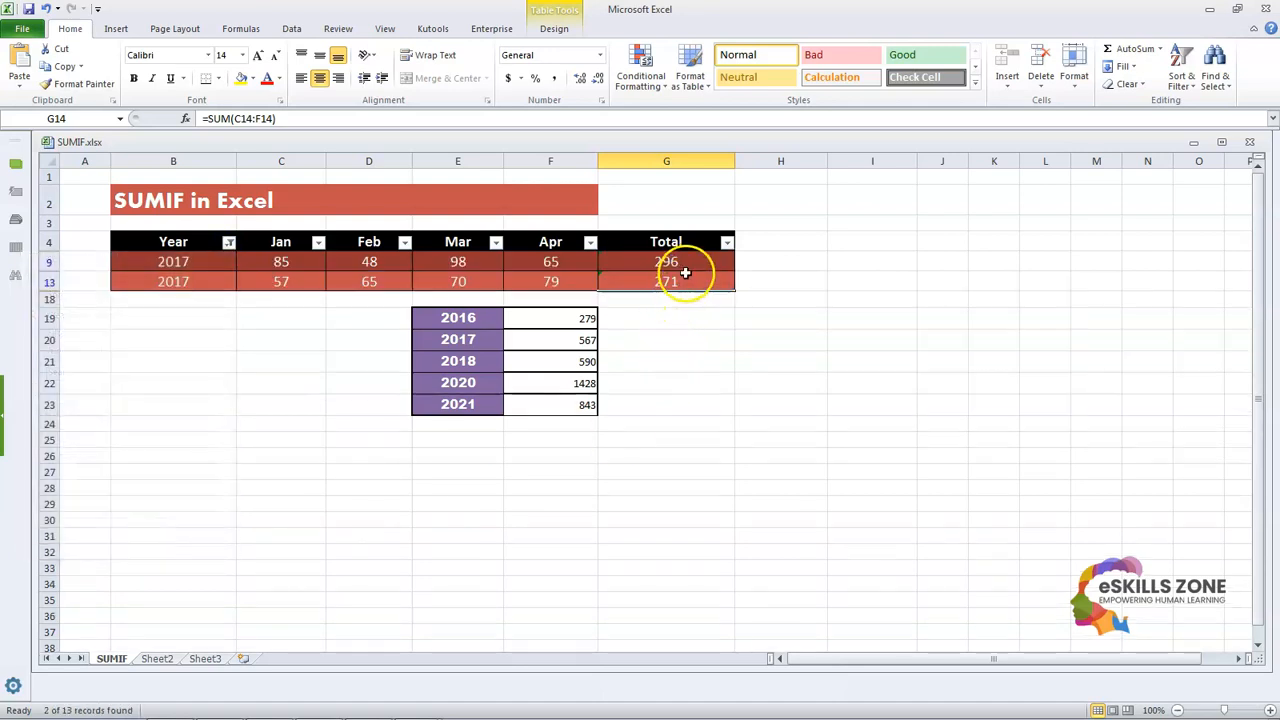
pyautogui.click(737, 295)
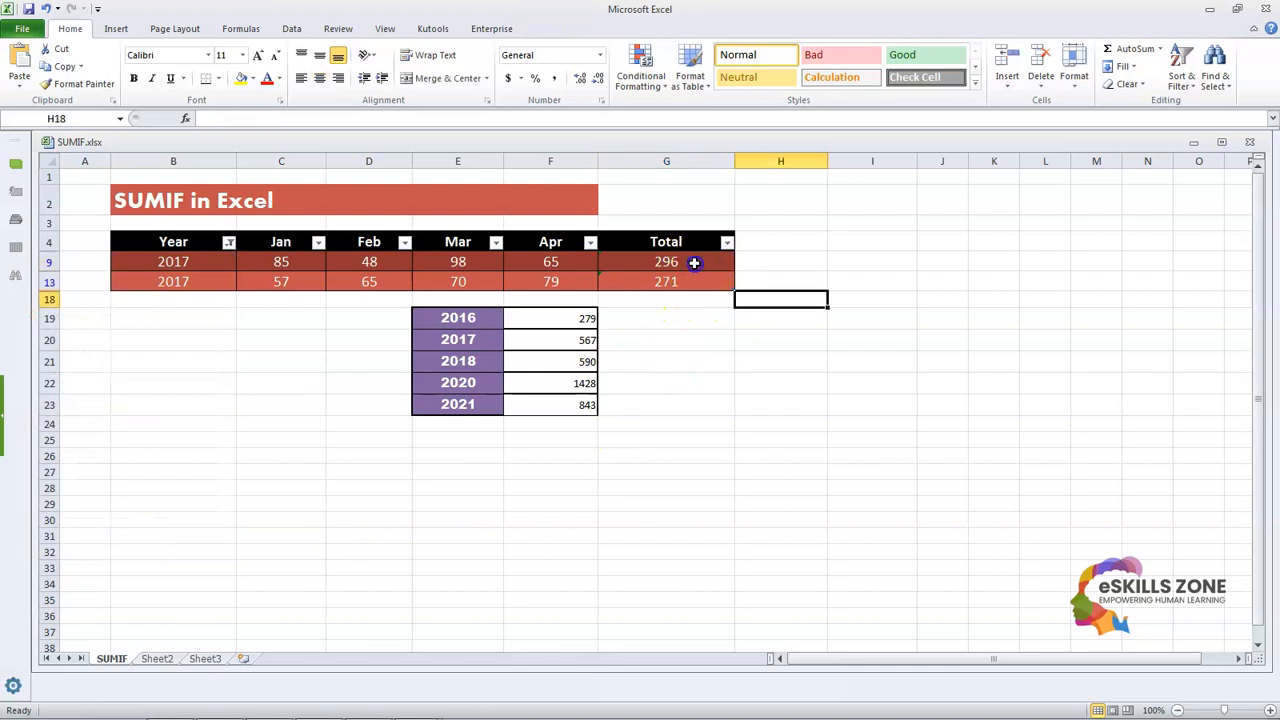
pyautogui.moveTo(730, 259); pyautogui.dragTo(701, 282)
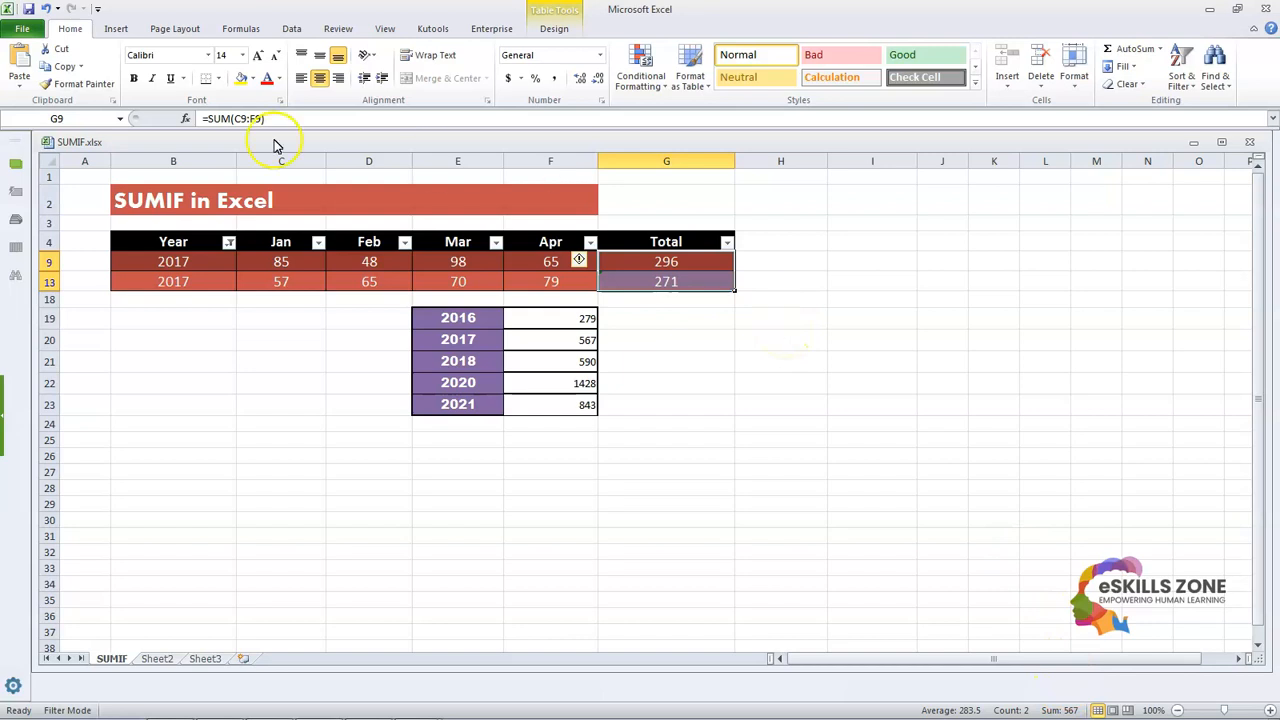
# - Filter the Year column to 2018 only and select its Total cells to check their sum against F21
pyautogui.click(229, 243)
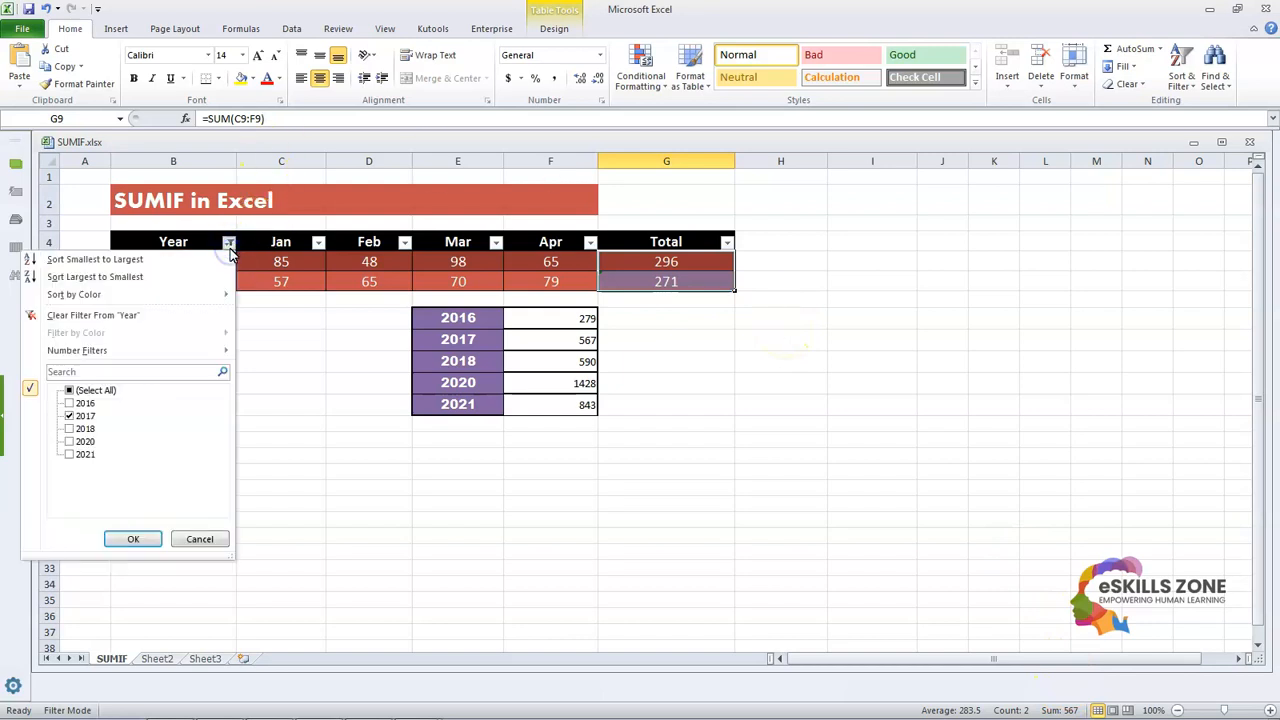
pyautogui.click(69, 416)
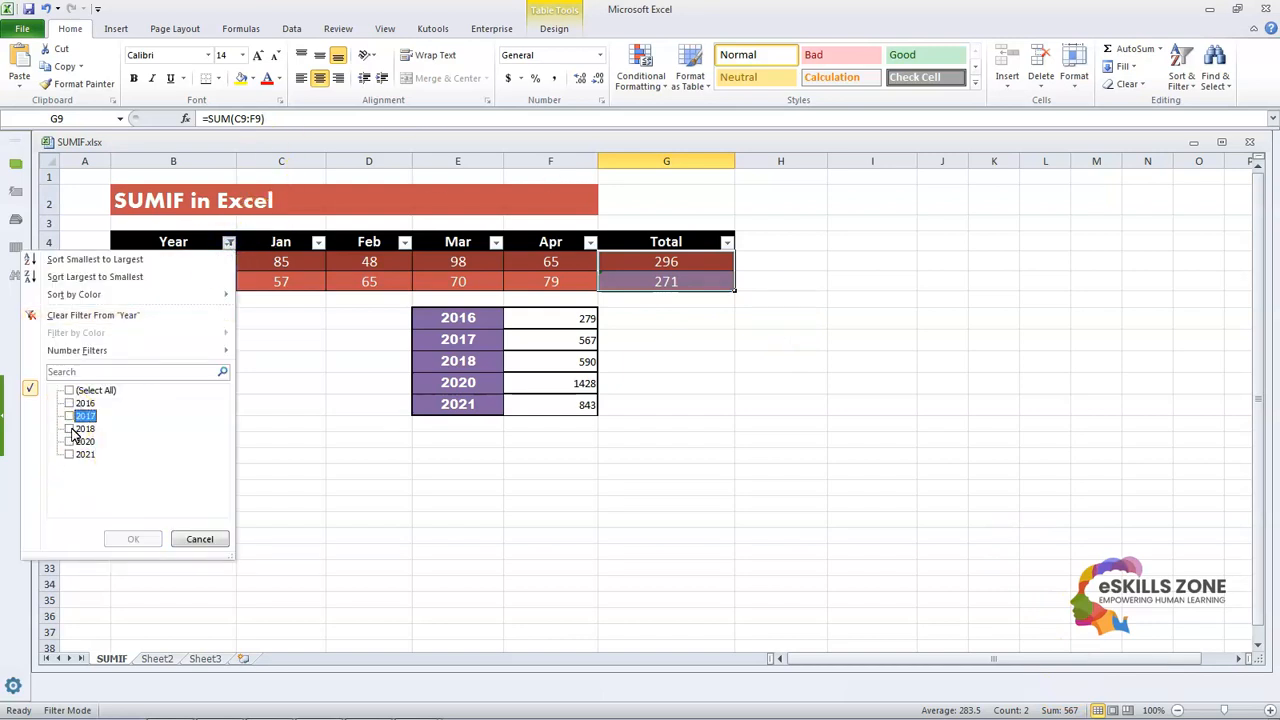
pyautogui.click(70, 429)
pyautogui.click(131, 538)
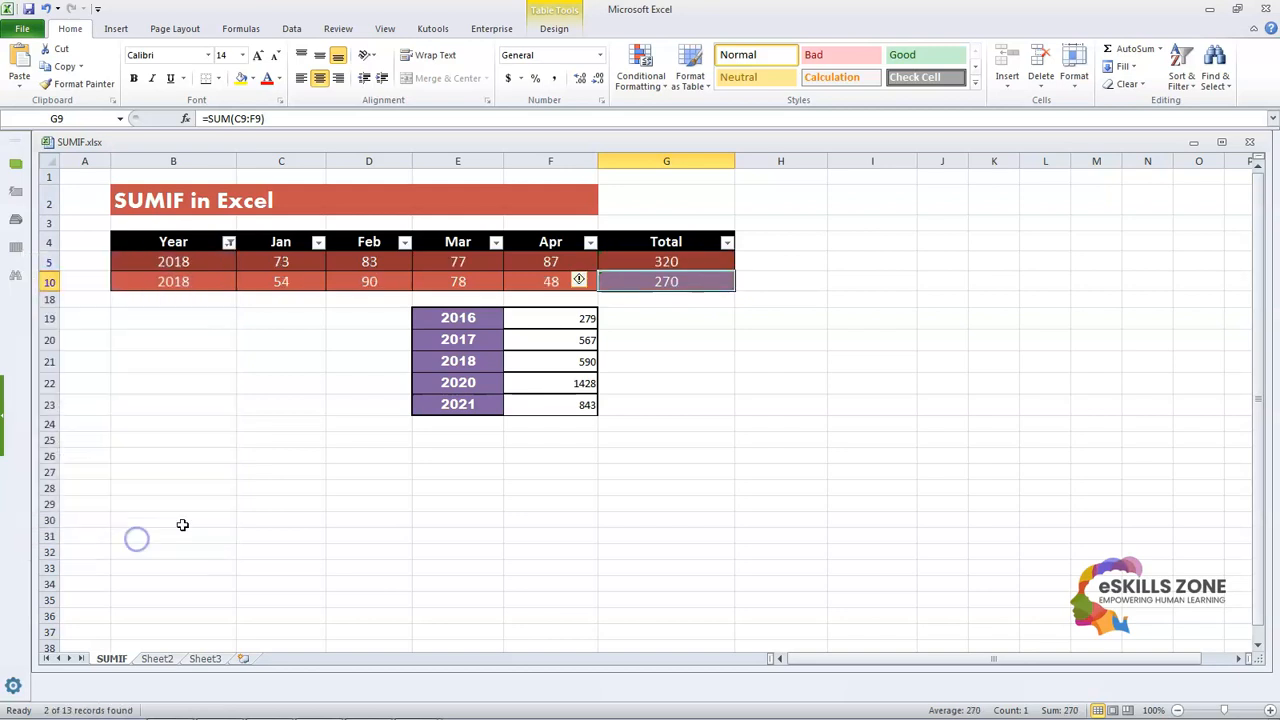
pyautogui.click(728, 367)
pyautogui.moveTo(672, 262); pyautogui.dragTo(672, 283)
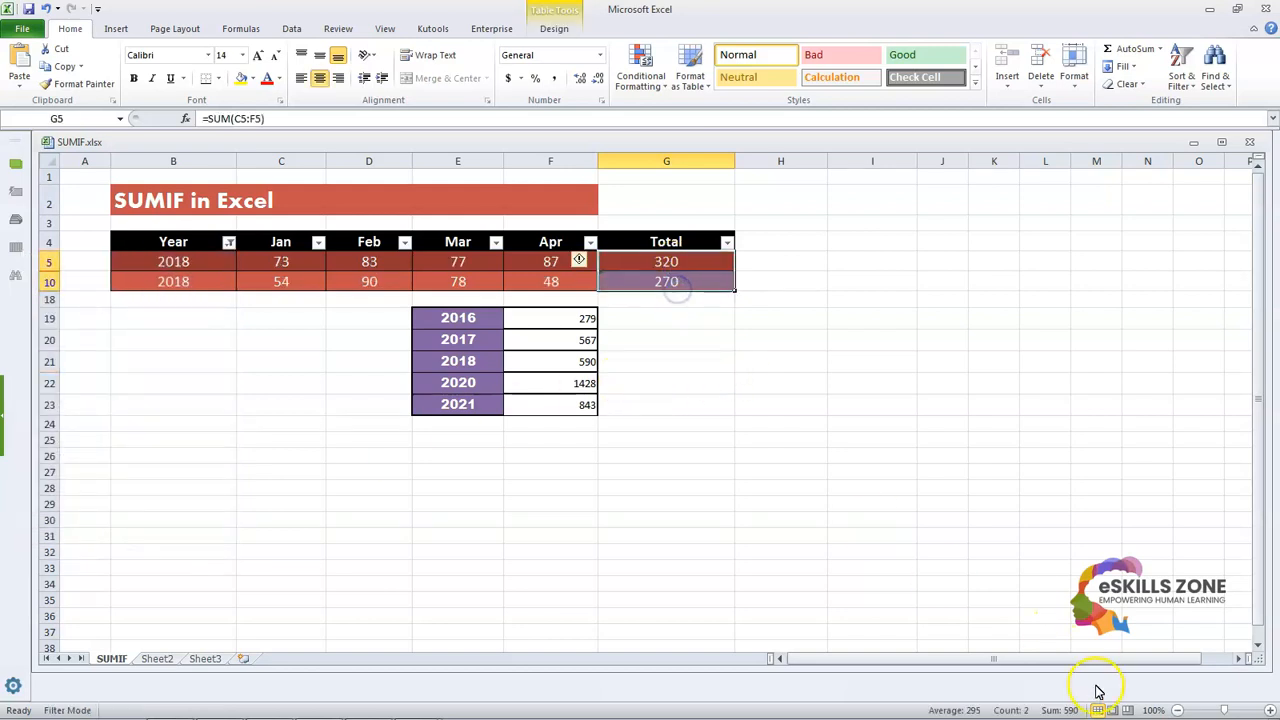
# - Filter the Year column to 2020 only and select its Total cells to check their sum against F22
pyautogui.click(229, 243)
pyautogui.click(70, 428)
pyautogui.click(70, 441)
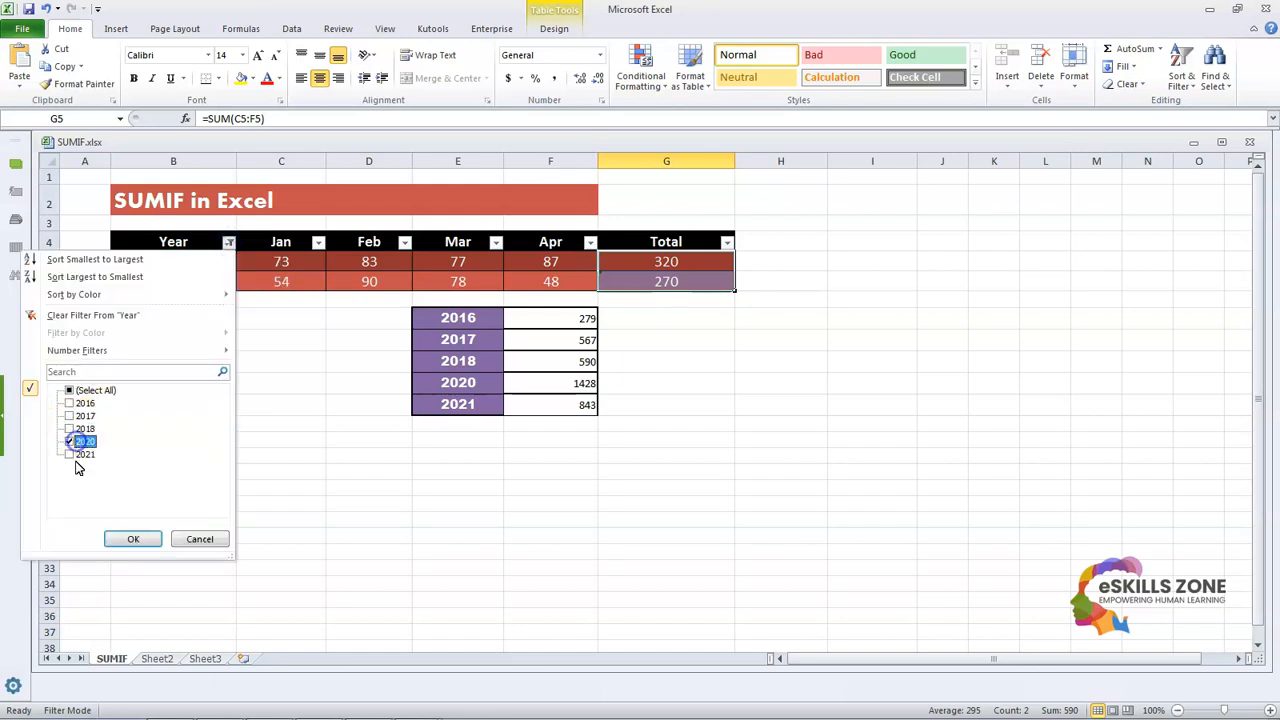
pyautogui.click(128, 539)
pyautogui.click(743, 362)
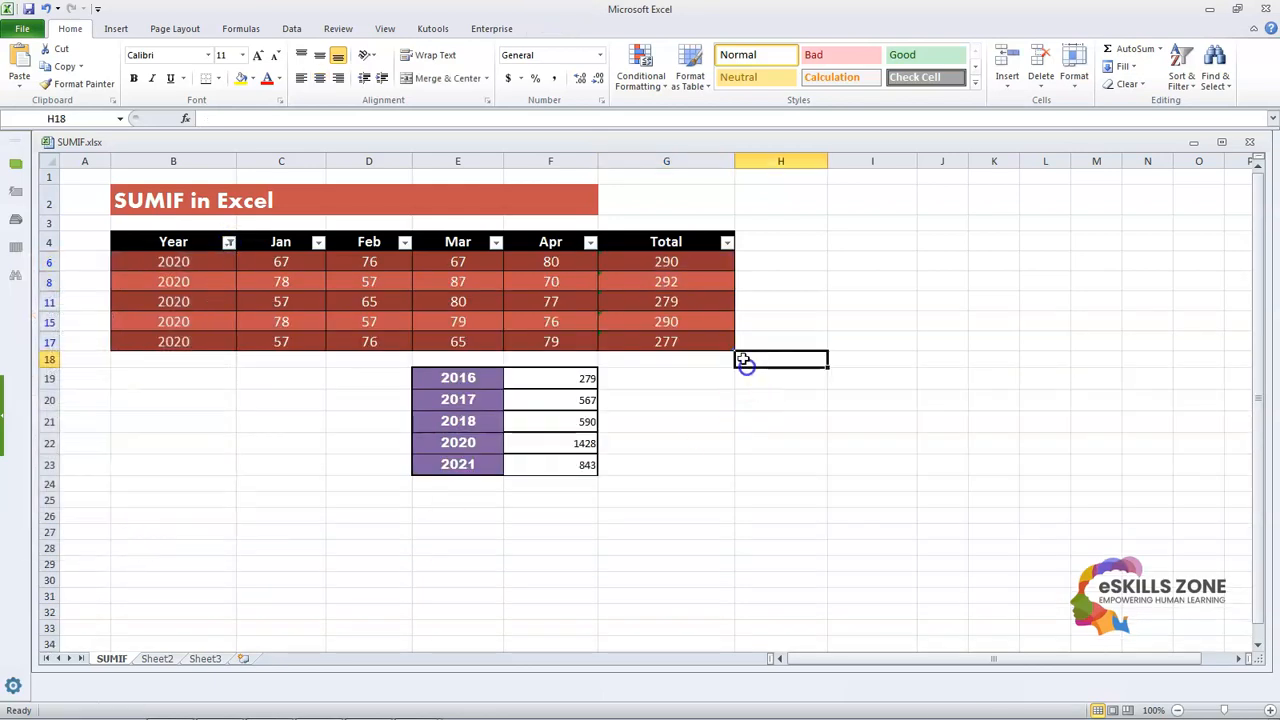
pyautogui.click(586, 443)
pyautogui.moveTo(666, 262); pyautogui.dragTo(686, 336)
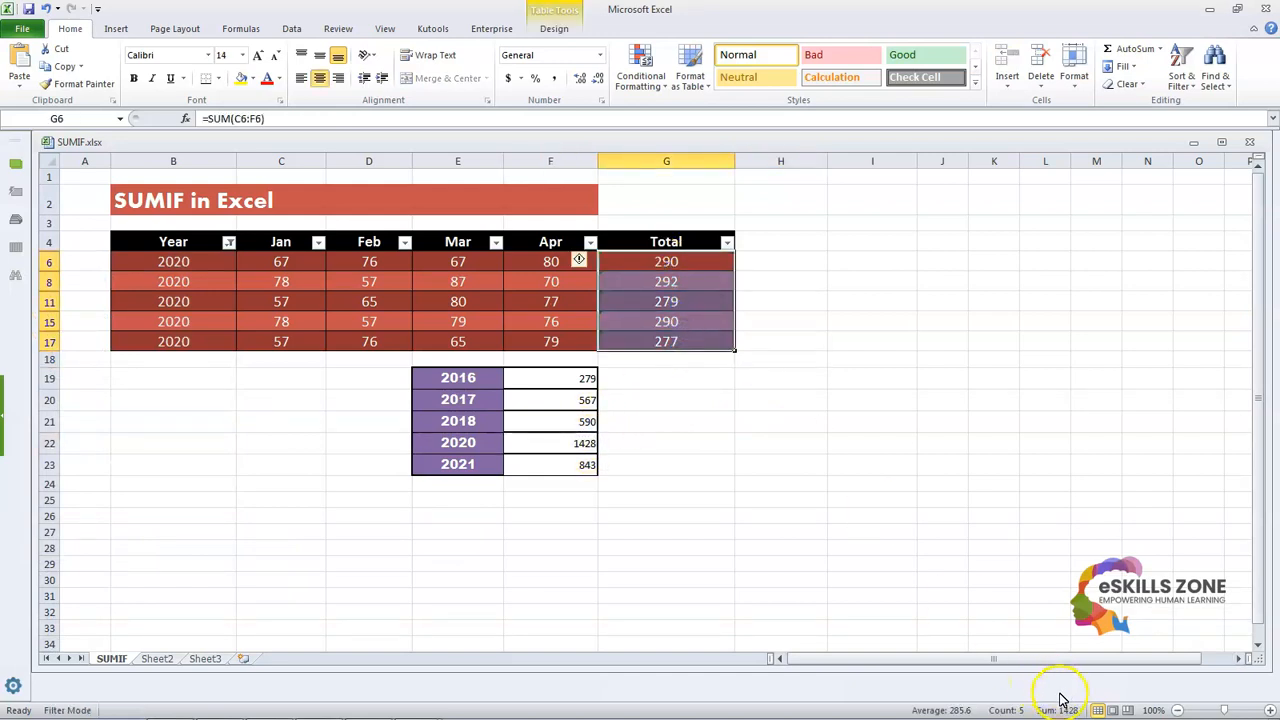
# - Filter the Year column to 2021 only and select its Total cells to check their sum against F23
pyautogui.click(229, 243)
pyautogui.click(86, 442)
pyautogui.click(84, 454)
pyautogui.click(133, 539)
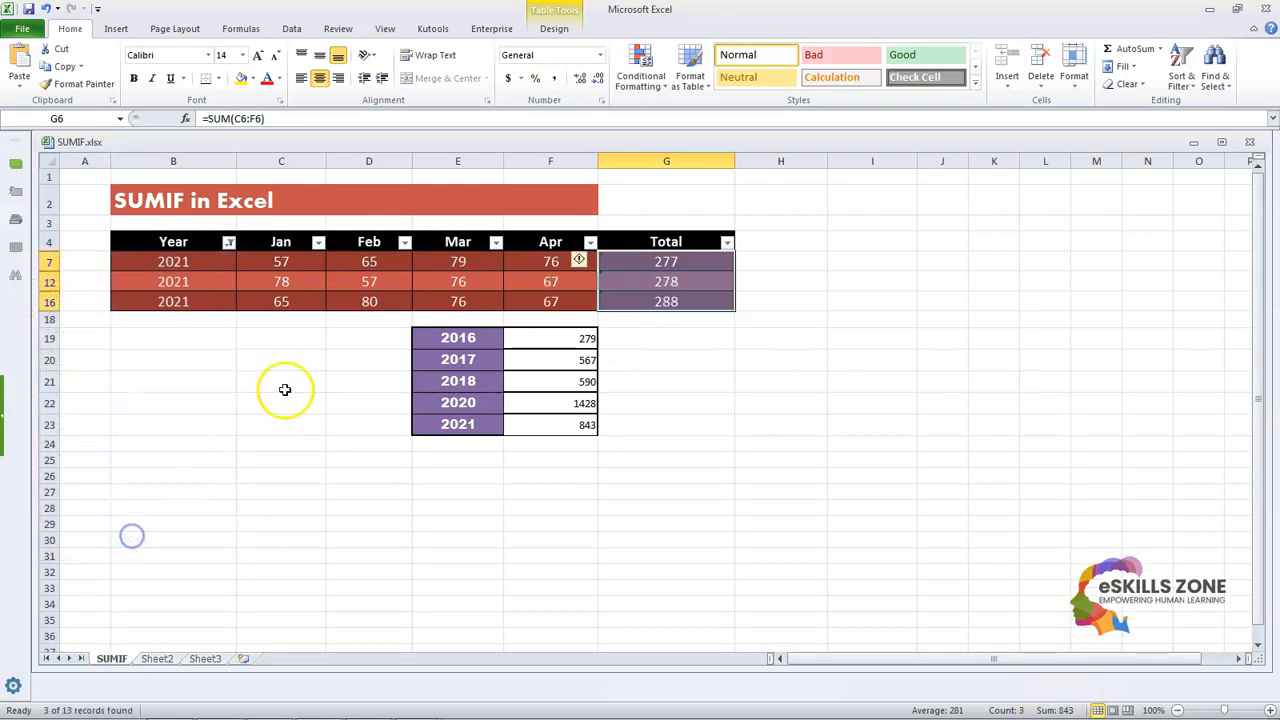
pyautogui.click(587, 430)
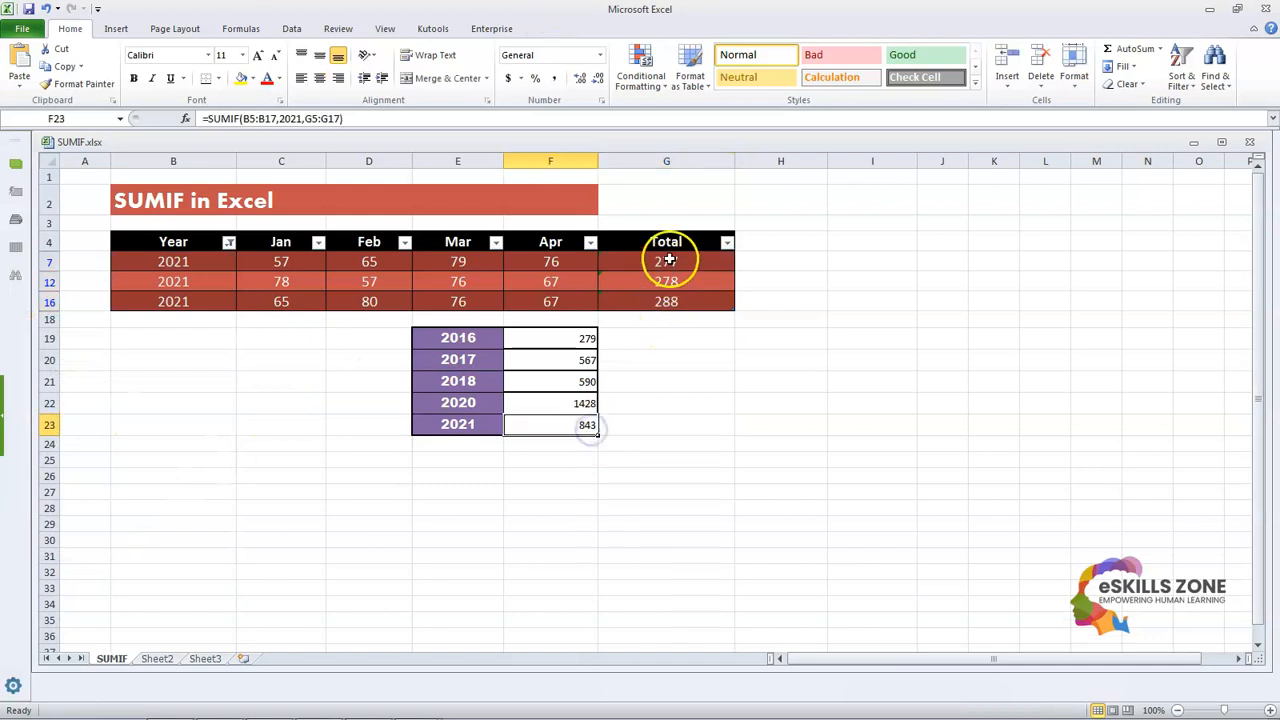
pyautogui.moveTo(668, 260); pyautogui.dragTo(670, 300)
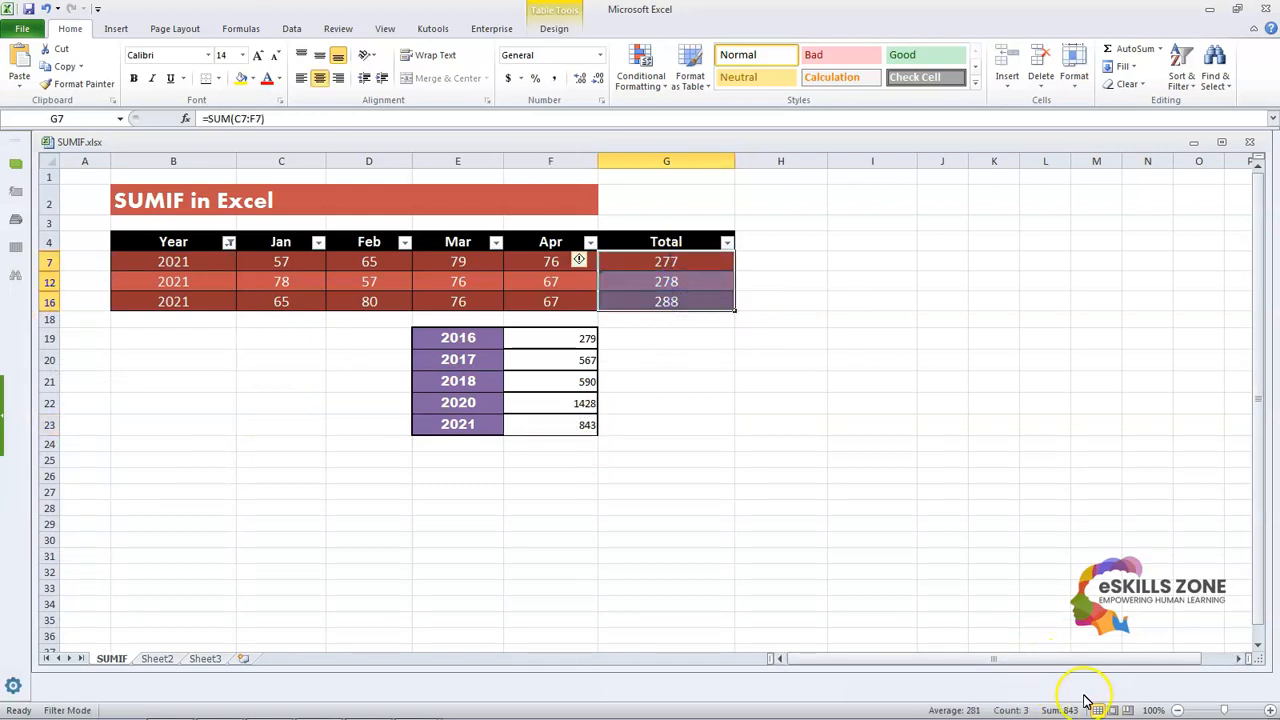
pyautogui.click(860, 381)
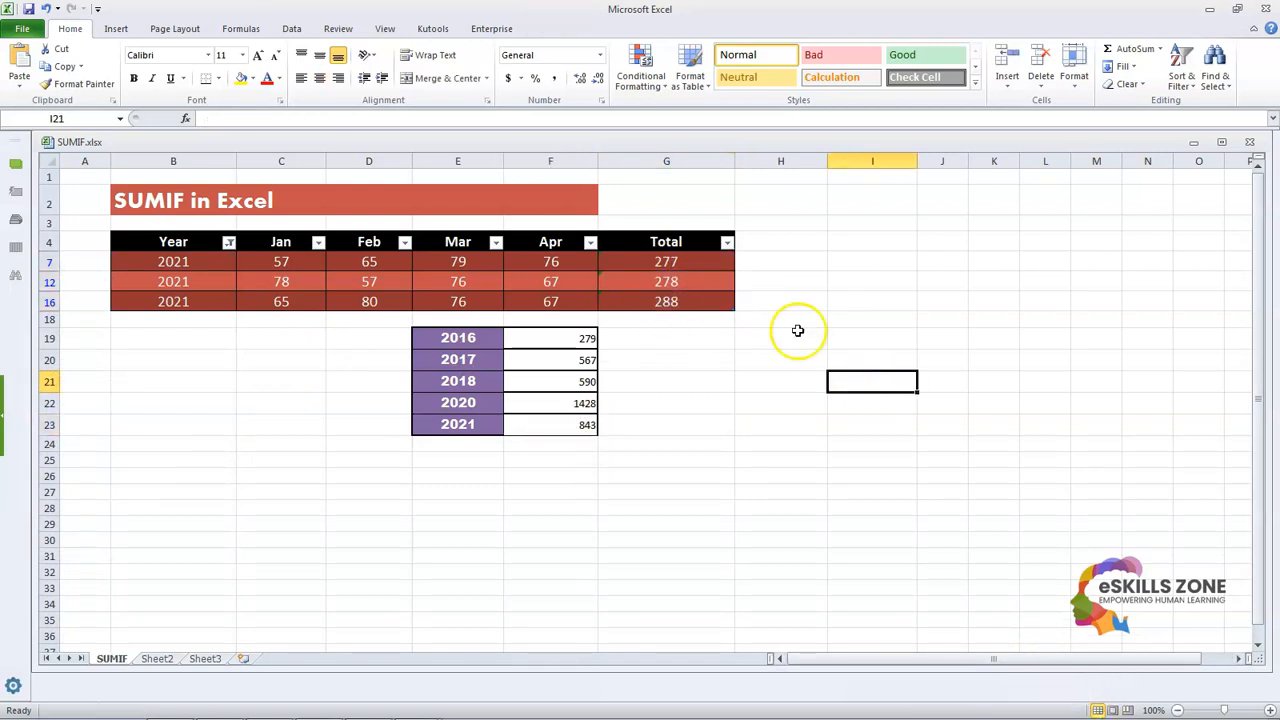
# - Reset the Year column filter to show all years
pyautogui.click(229, 243)
pyautogui.click(69, 390)
pyautogui.click(127, 537)
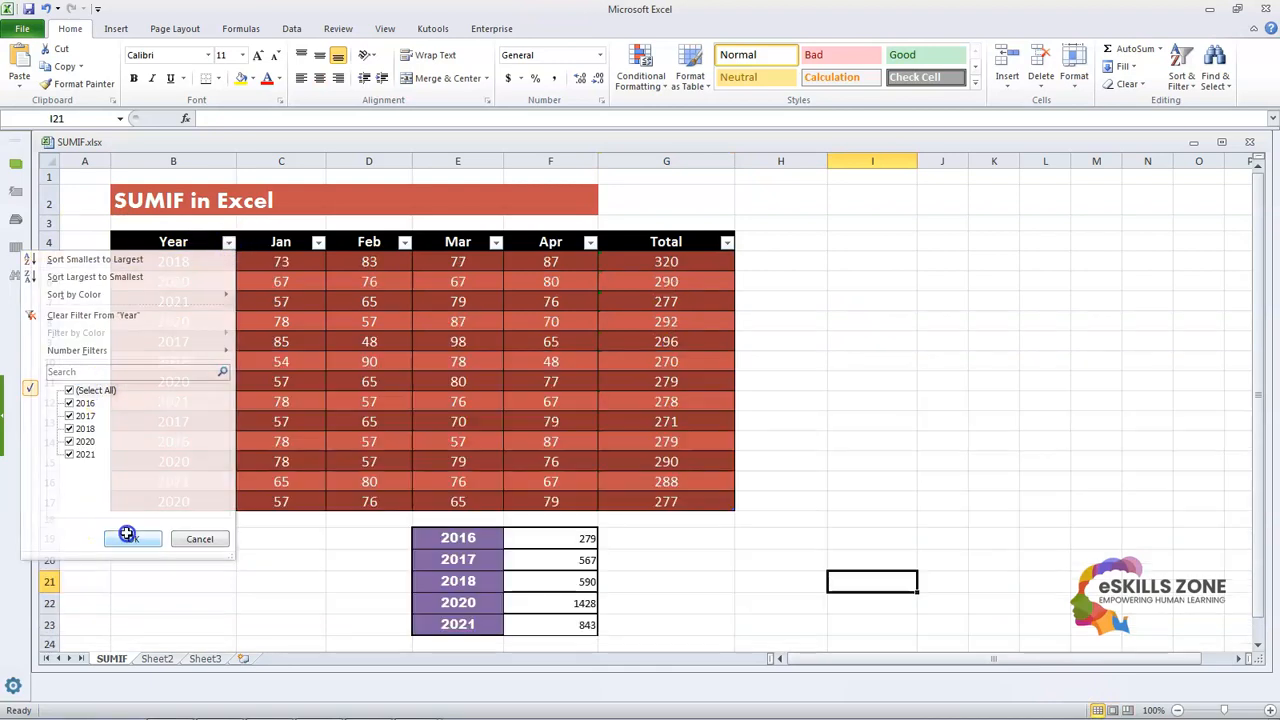
# - Enter the formula =SUMIF(F5:F17,">70") in cell H19 to sum the Apr values above 70
pyautogui.click(776, 536)
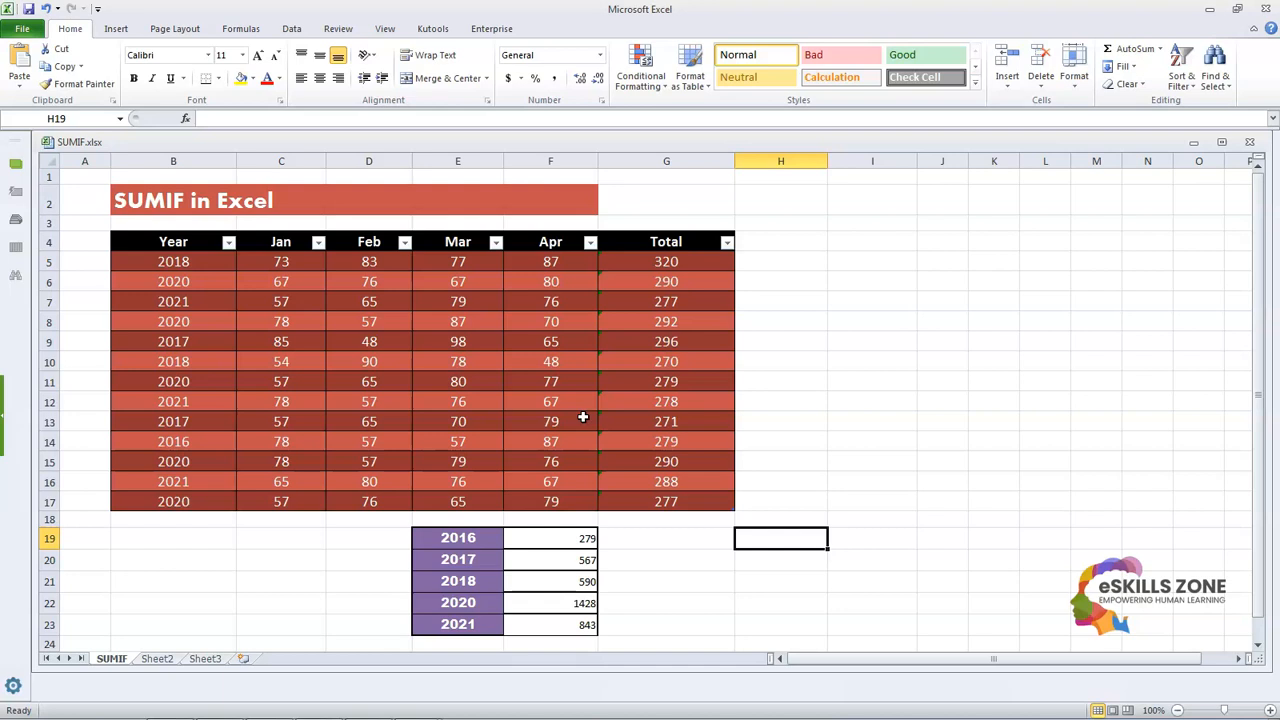
pyautogui.click(787, 556)
pyautogui.click(781, 537)
pyautogui.click(203, 118)
pyautogui.write('=')
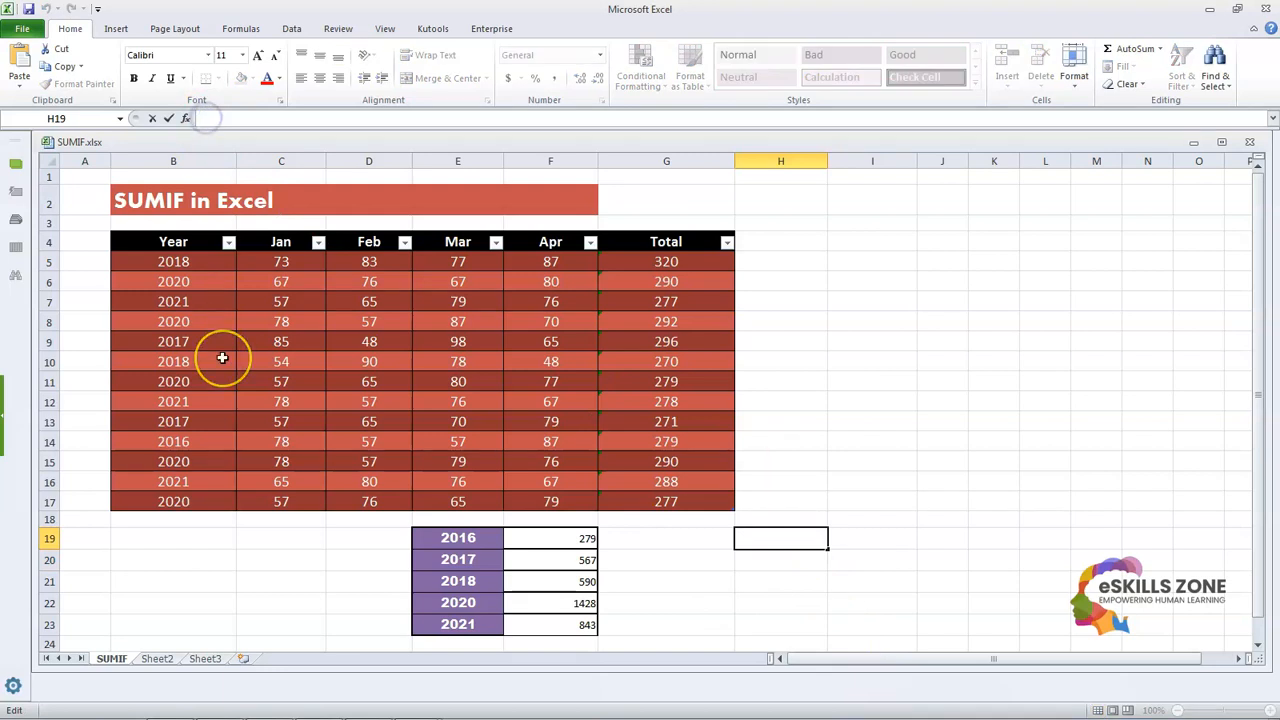
pyautogui.write('S')
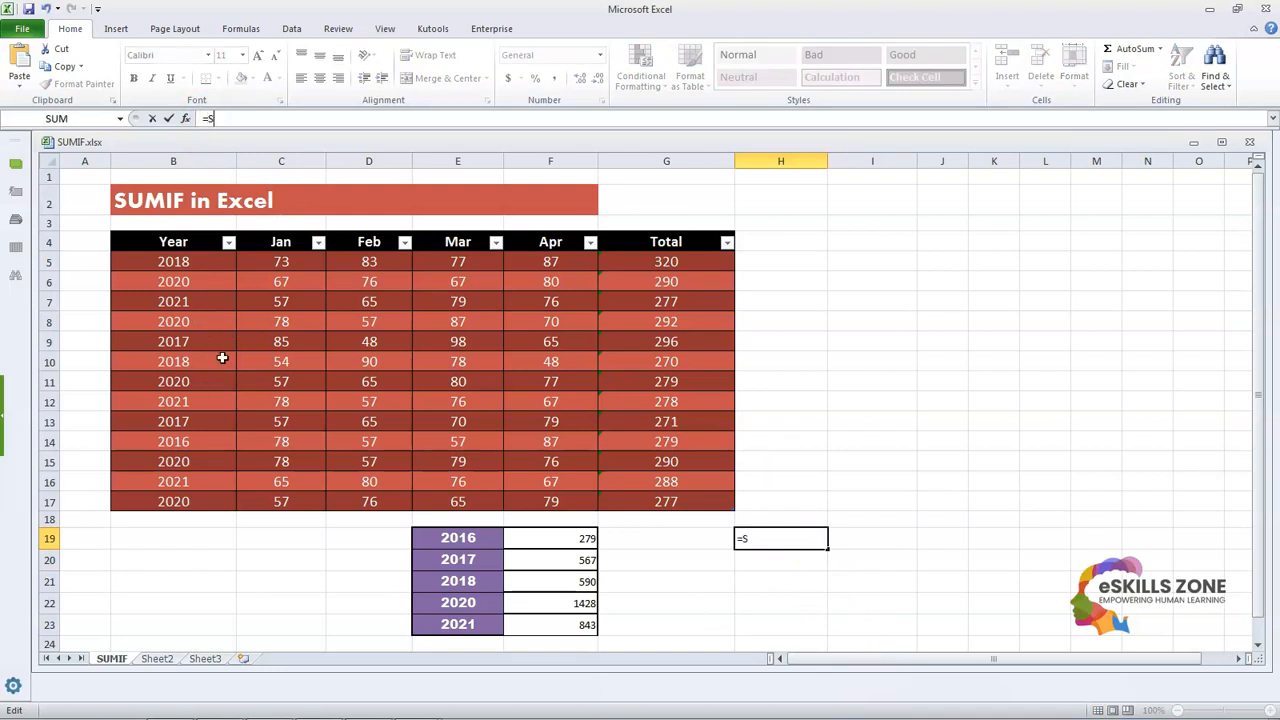
pyautogui.write('UMIF')
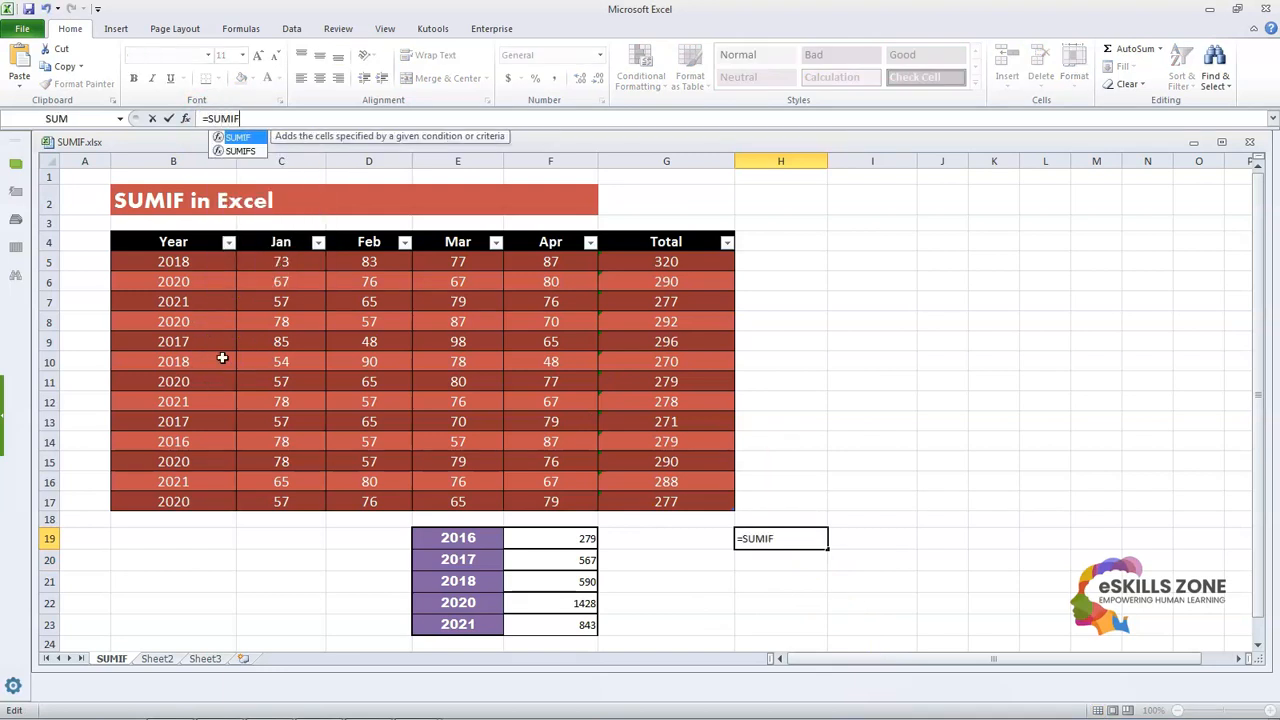
pyautogui.write('(')
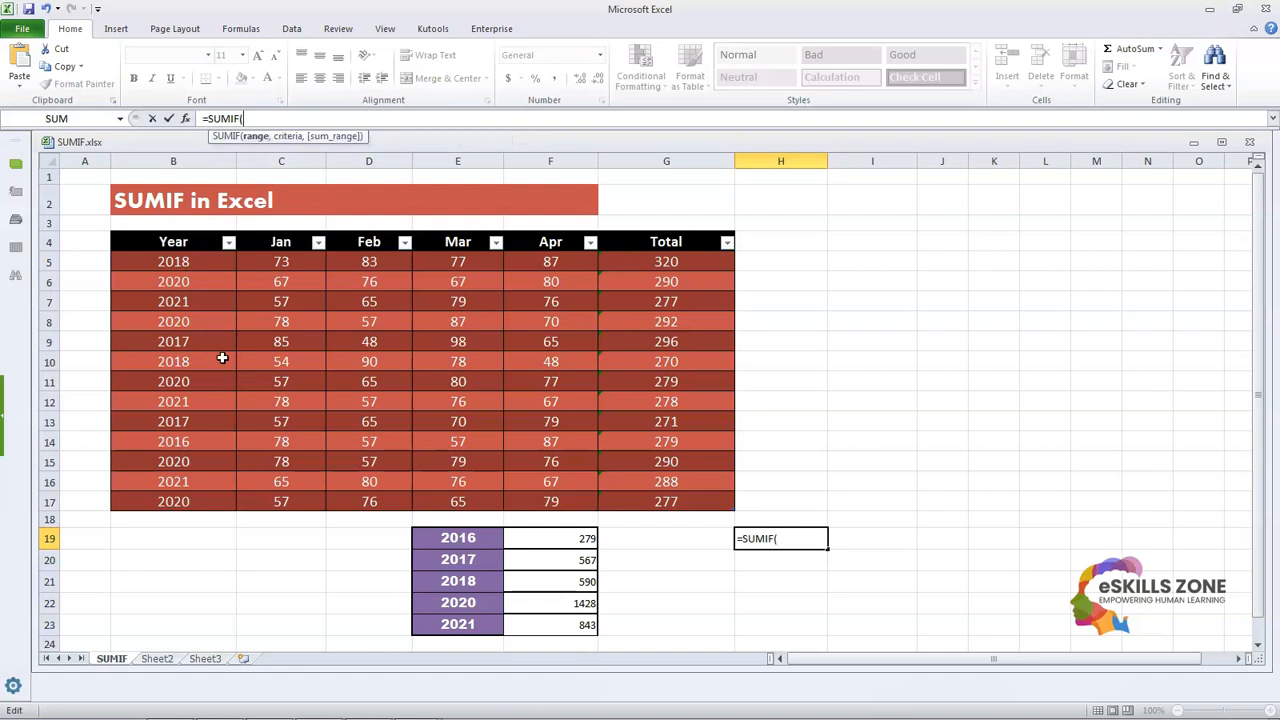
pyautogui.write('F5:F1')
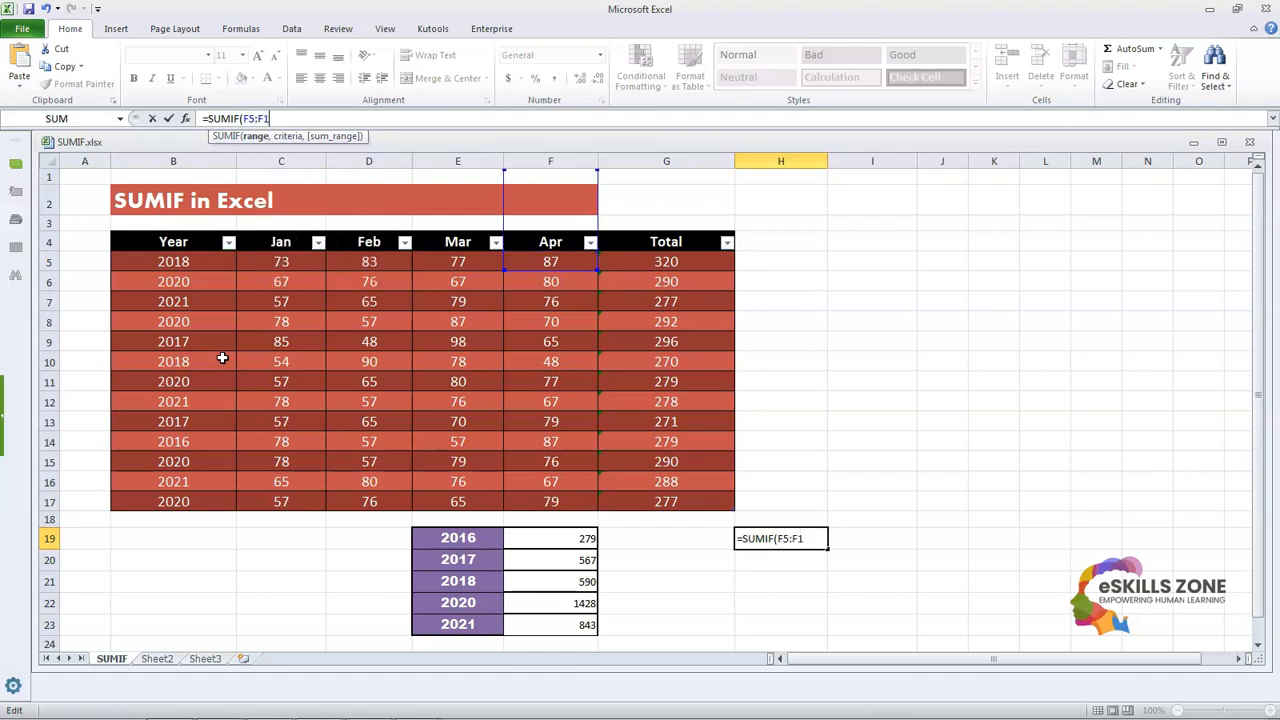
pyautogui.write('7,')
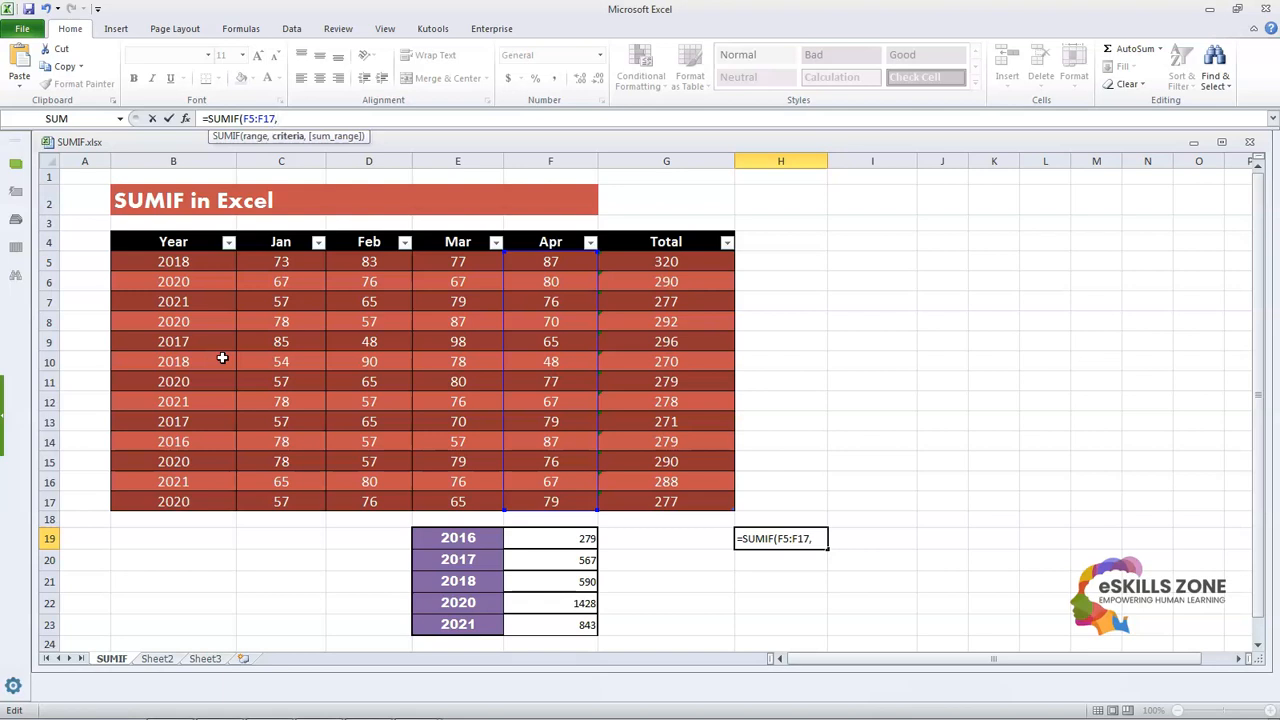
pyautogui.write('"')
pyautogui.write('"')
pyautogui.write('70')
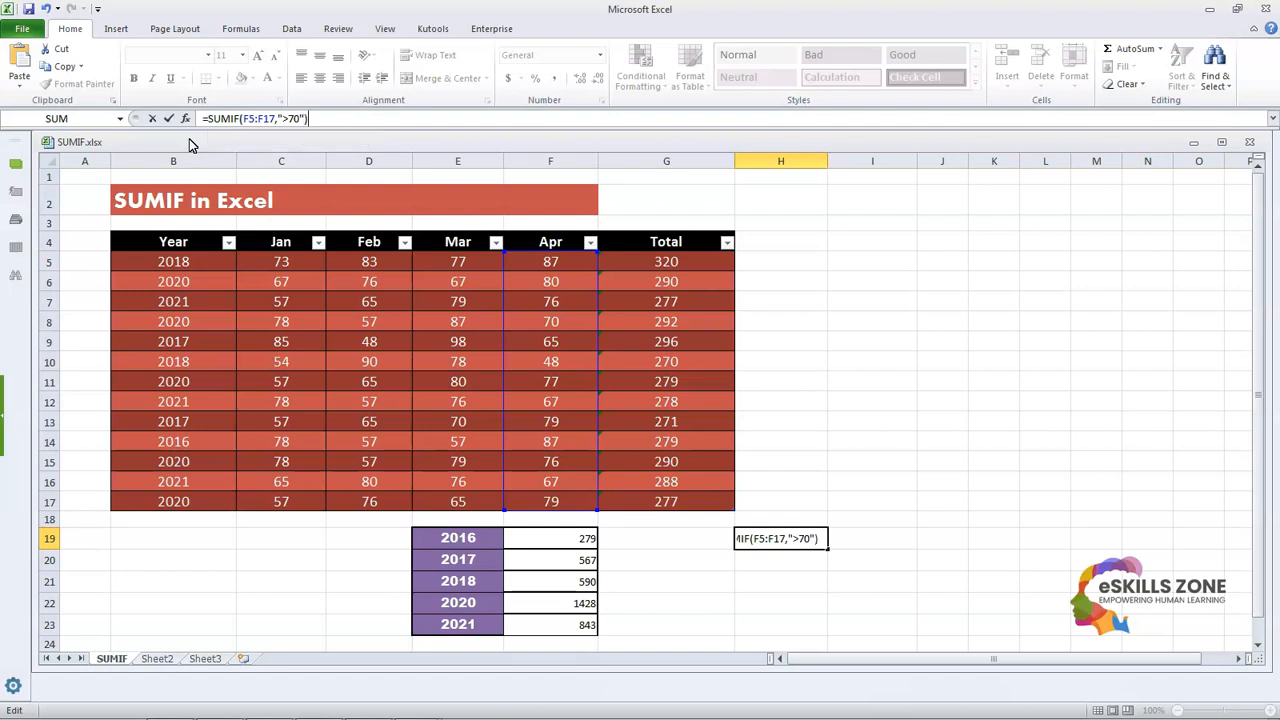
pyautogui.press('Return')
pyautogui.press('Up')
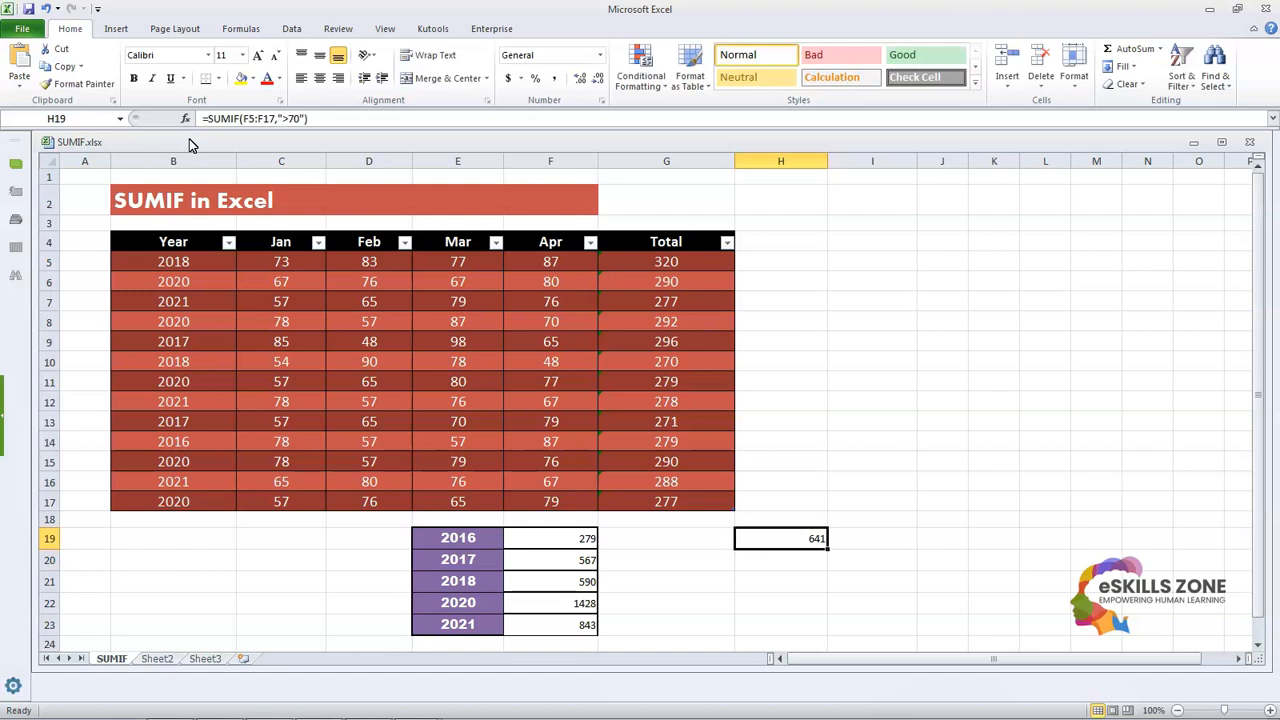
# - Filter the Apr column to show only values greater than 70
pyautogui.click(590, 243)
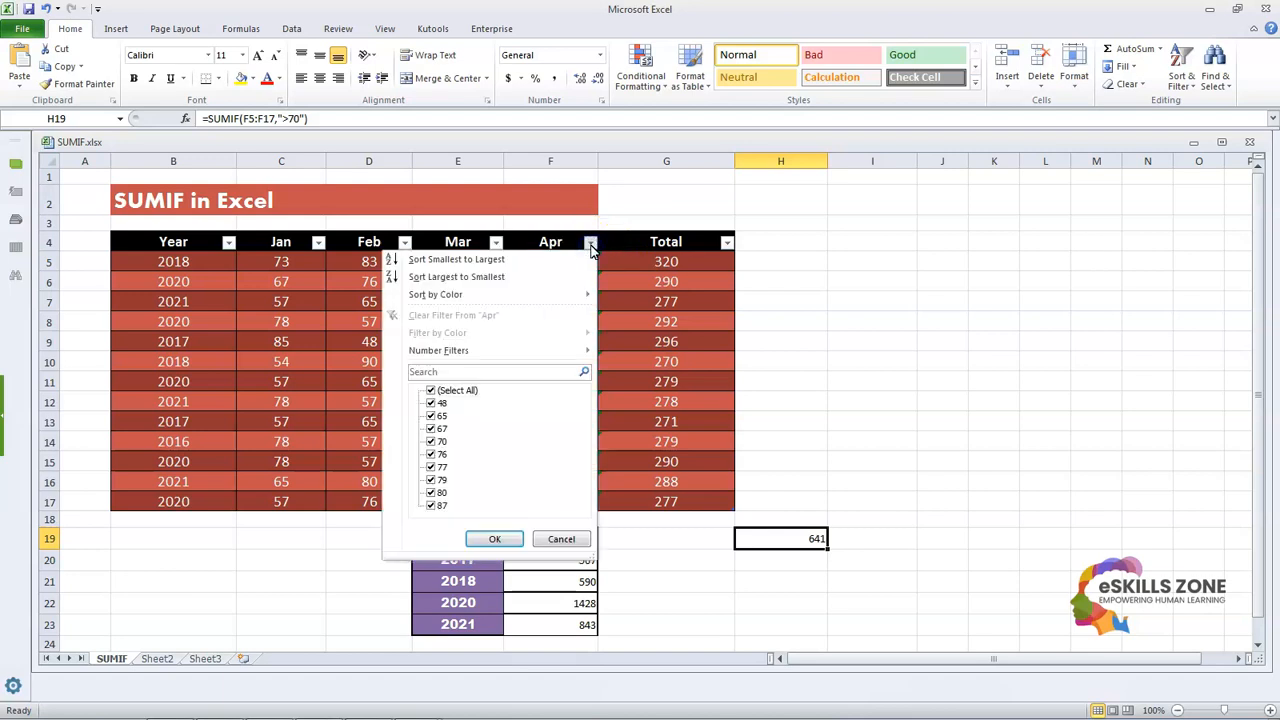
pyautogui.click(590, 245)
pyautogui.click(592, 245)
pyautogui.moveTo(540, 352)
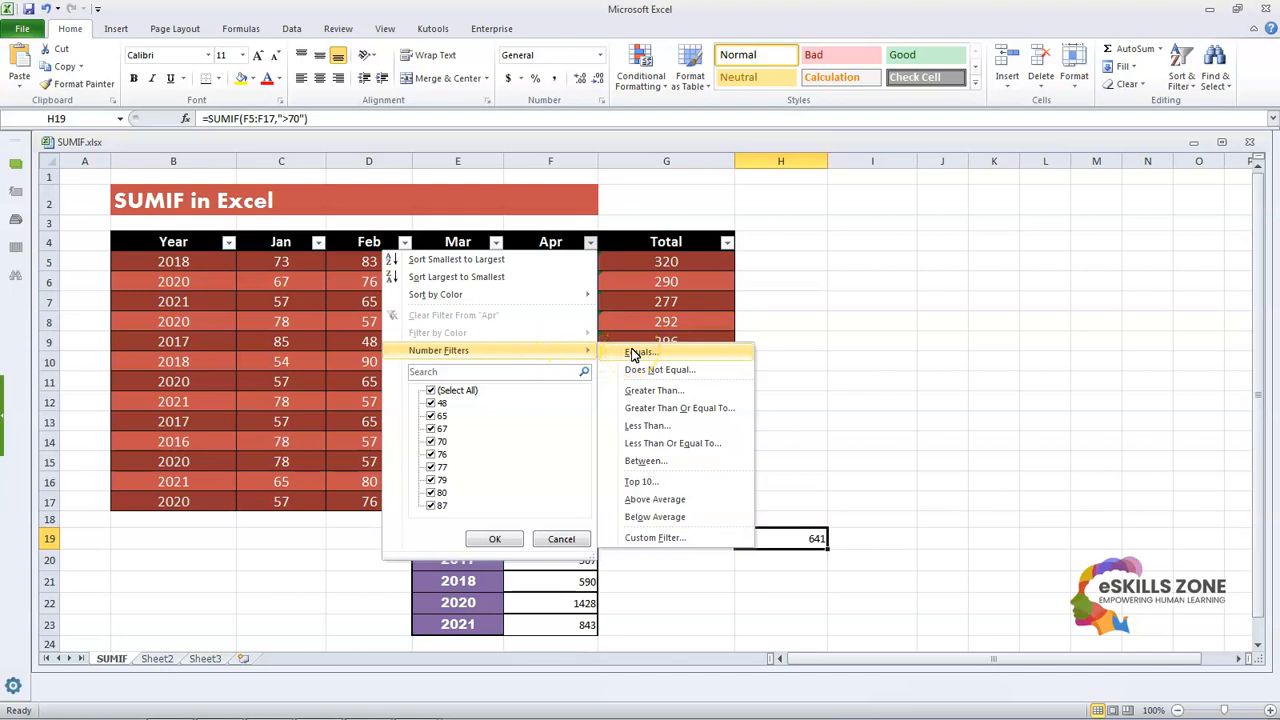
pyautogui.click(684, 398)
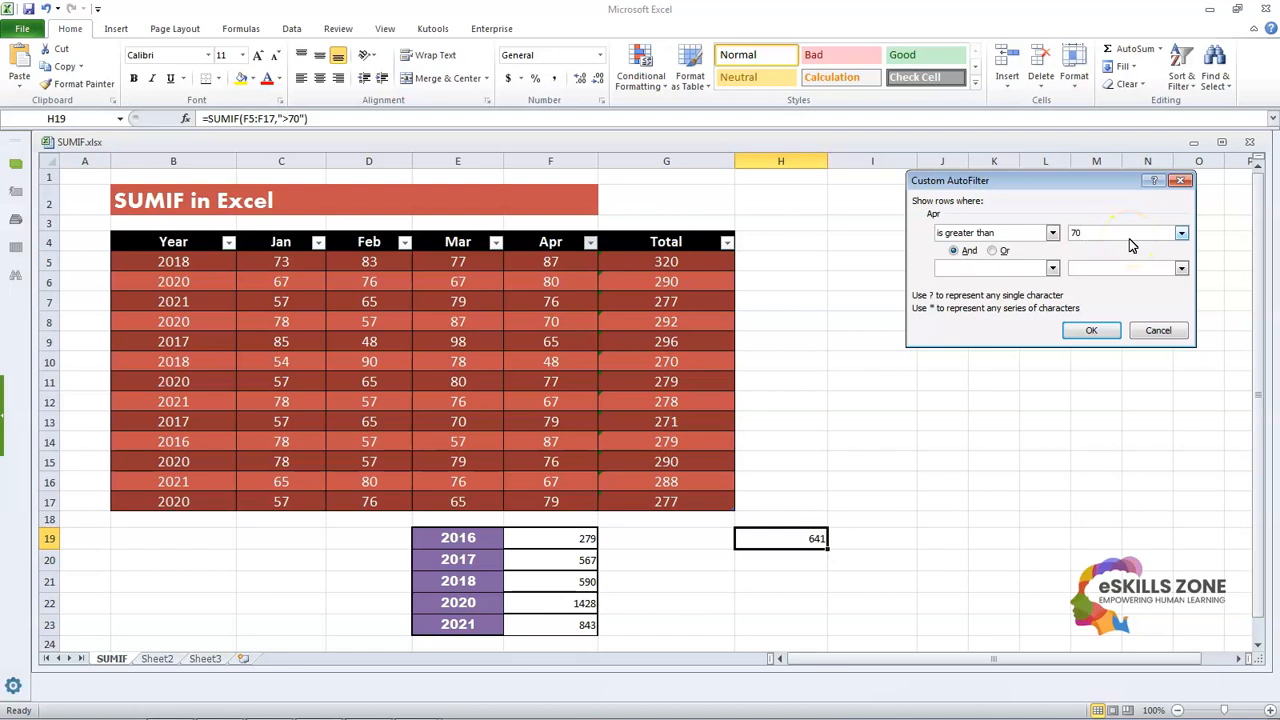
pyautogui.click(1093, 331)
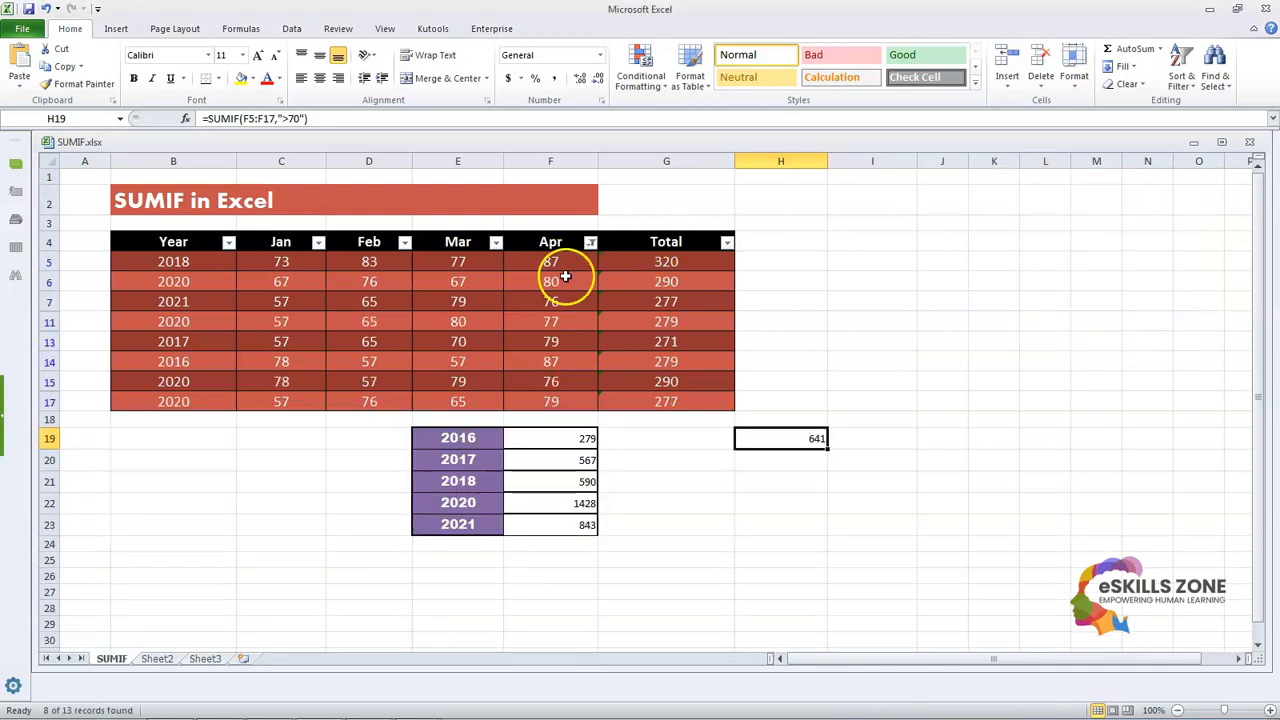
# - Select all the filtered Apr cells to check their sum against H19
pyautogui.click(900, 438)
pyautogui.click(810, 440)
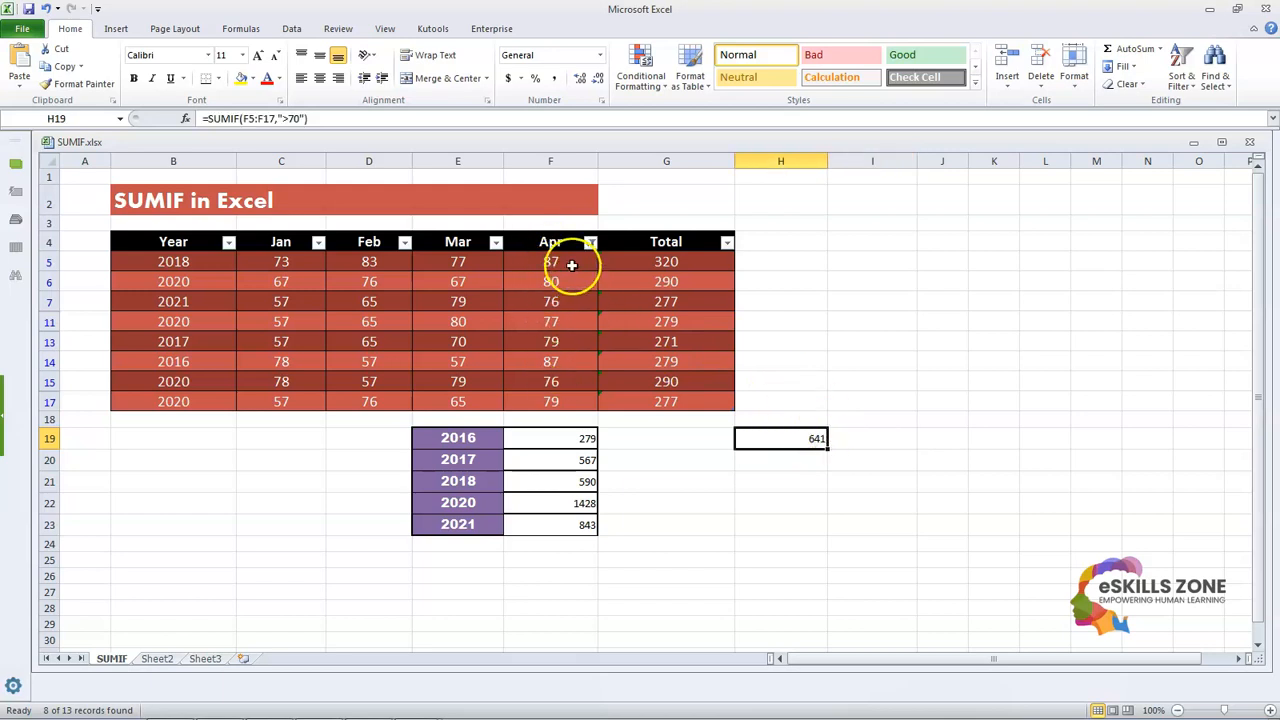
pyautogui.moveTo(571, 264); pyautogui.dragTo(561, 325)
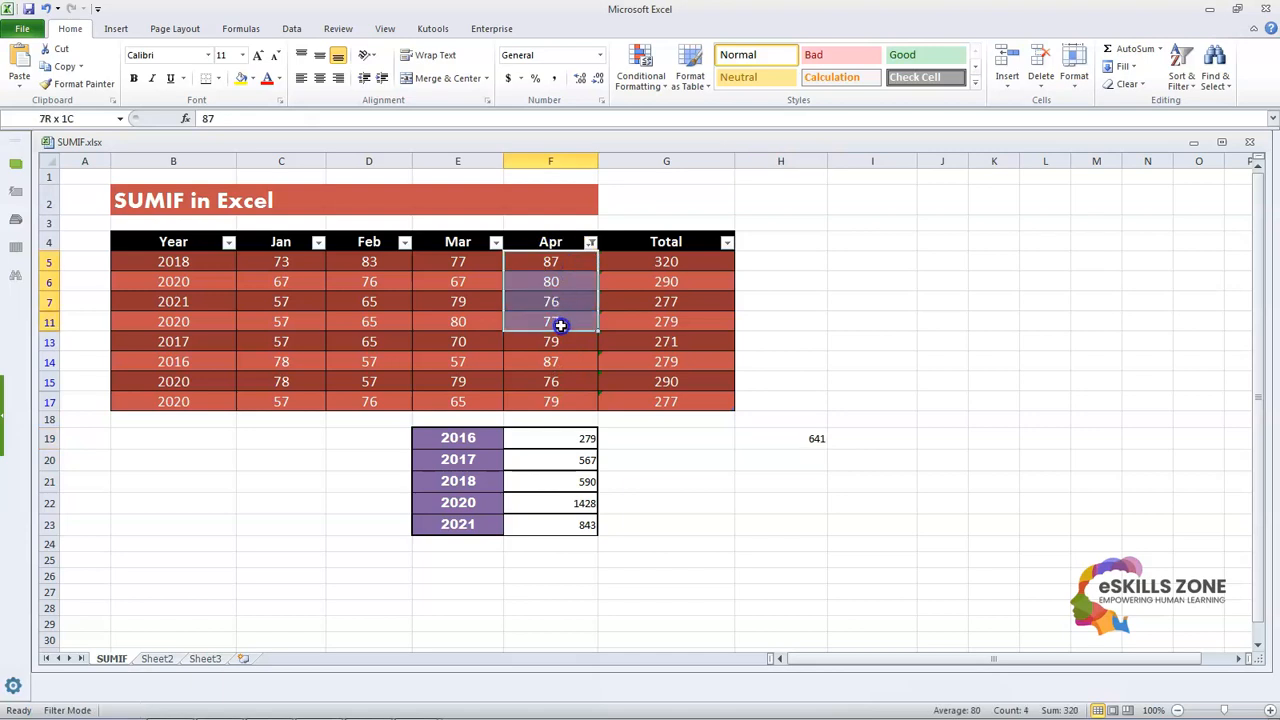
pyautogui.click(750, 364)
pyautogui.click(799, 443)
pyautogui.moveTo(560, 262); pyautogui.dragTo(566, 391)
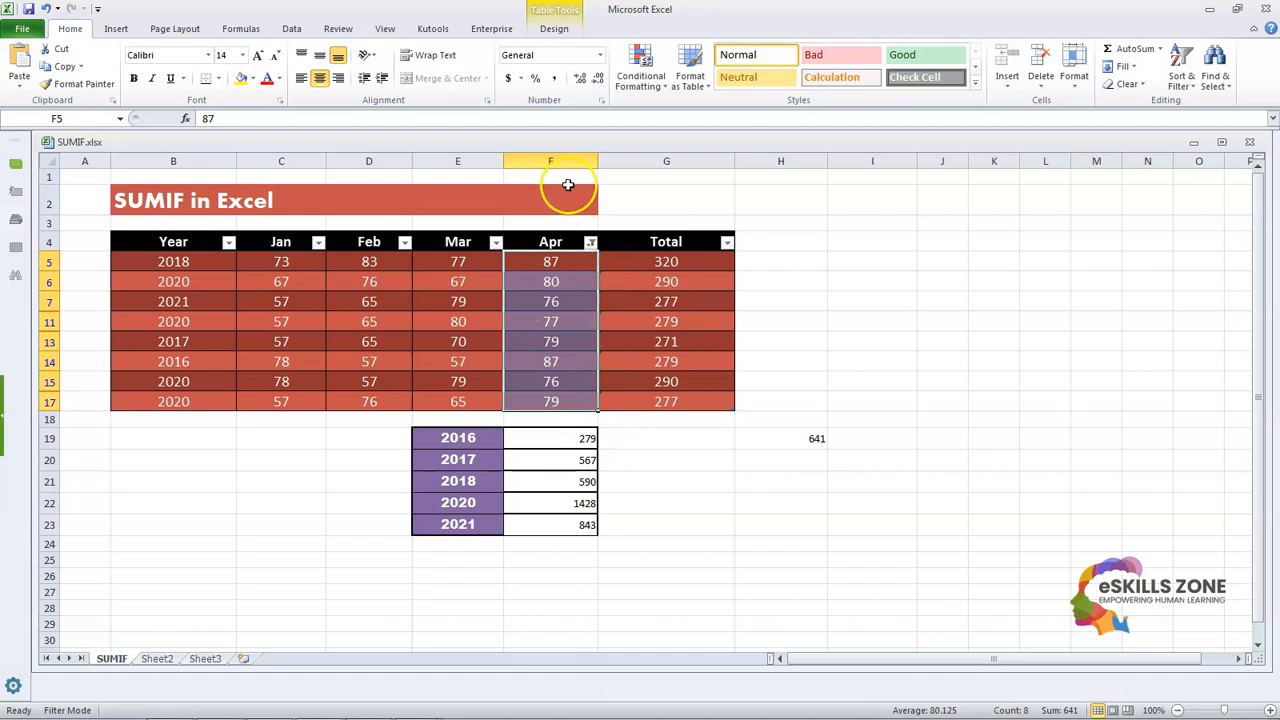
# - Review the Apr column's greater-than filter condition, keep it as is, and select H19 to compare its result
pyautogui.click(591, 243)
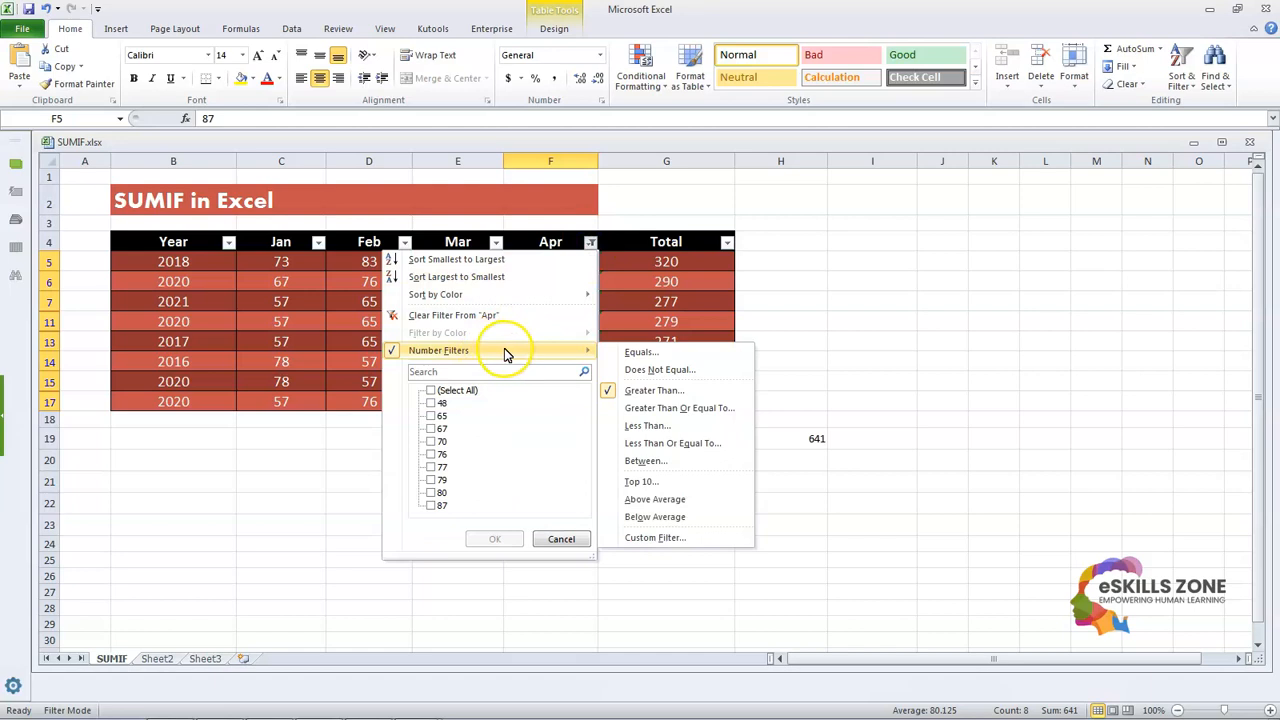
pyautogui.click(645, 390)
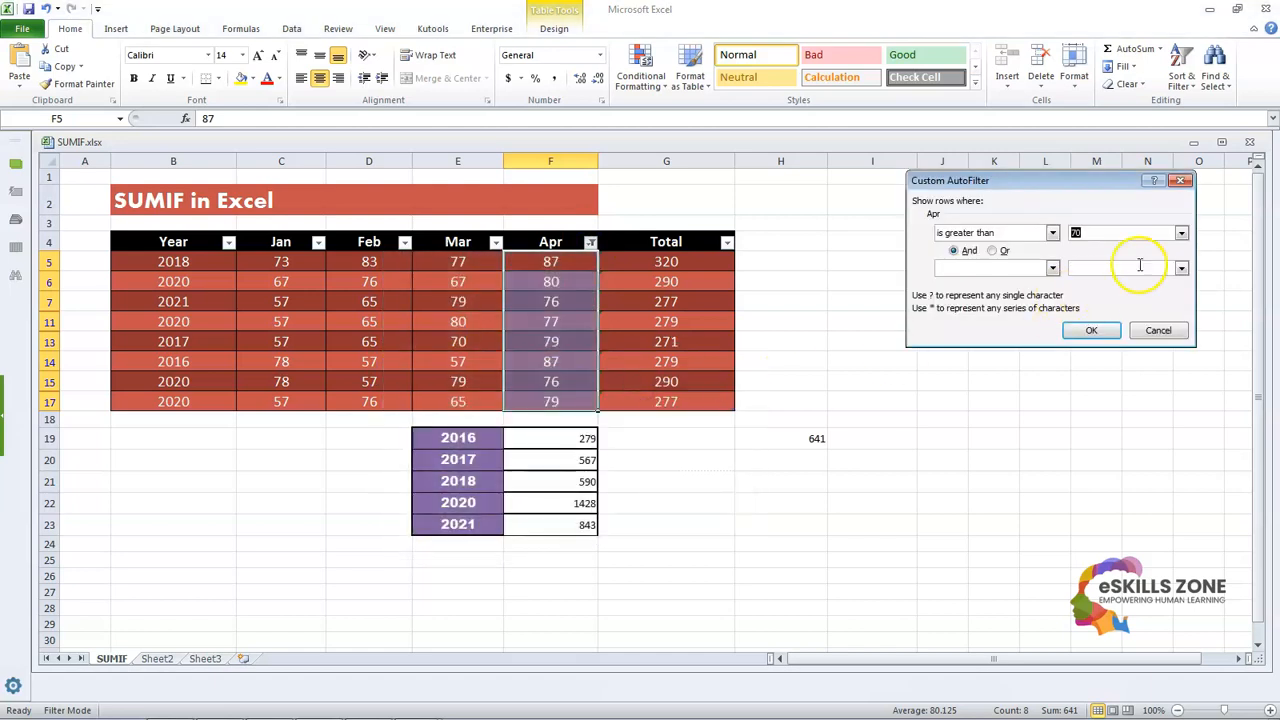
pyautogui.click(1091, 330)
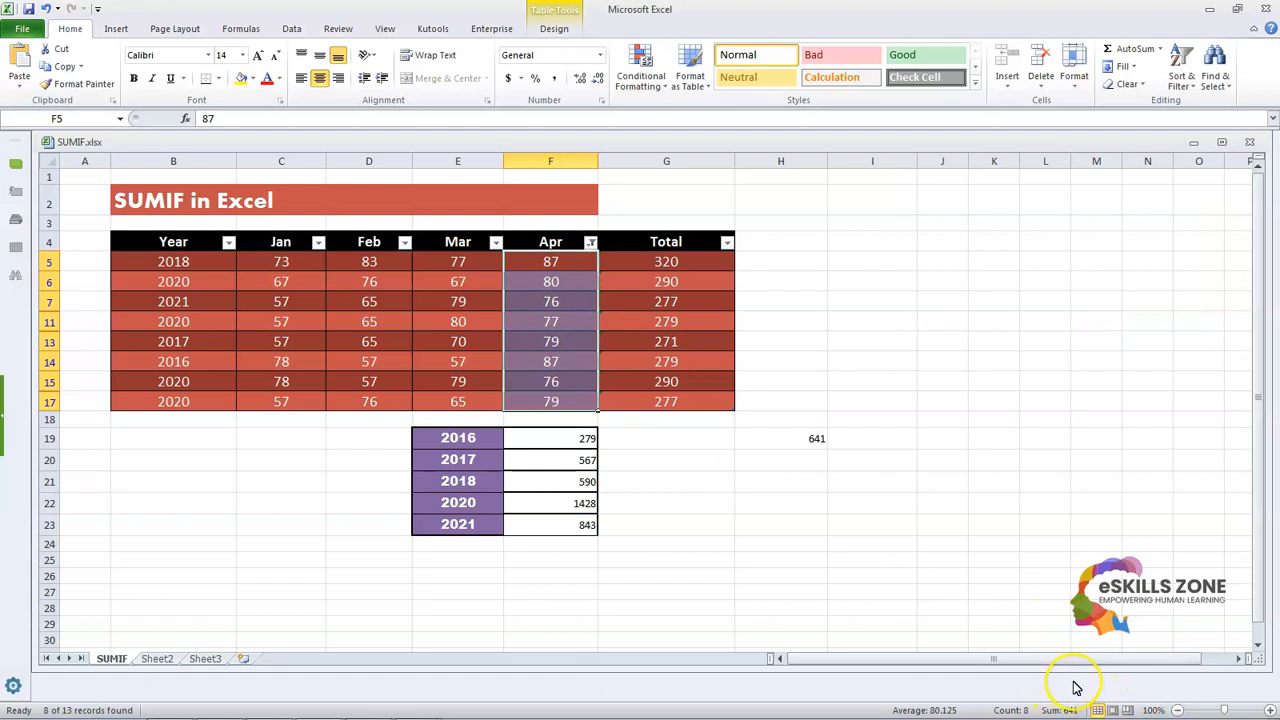
pyautogui.click(812, 443)
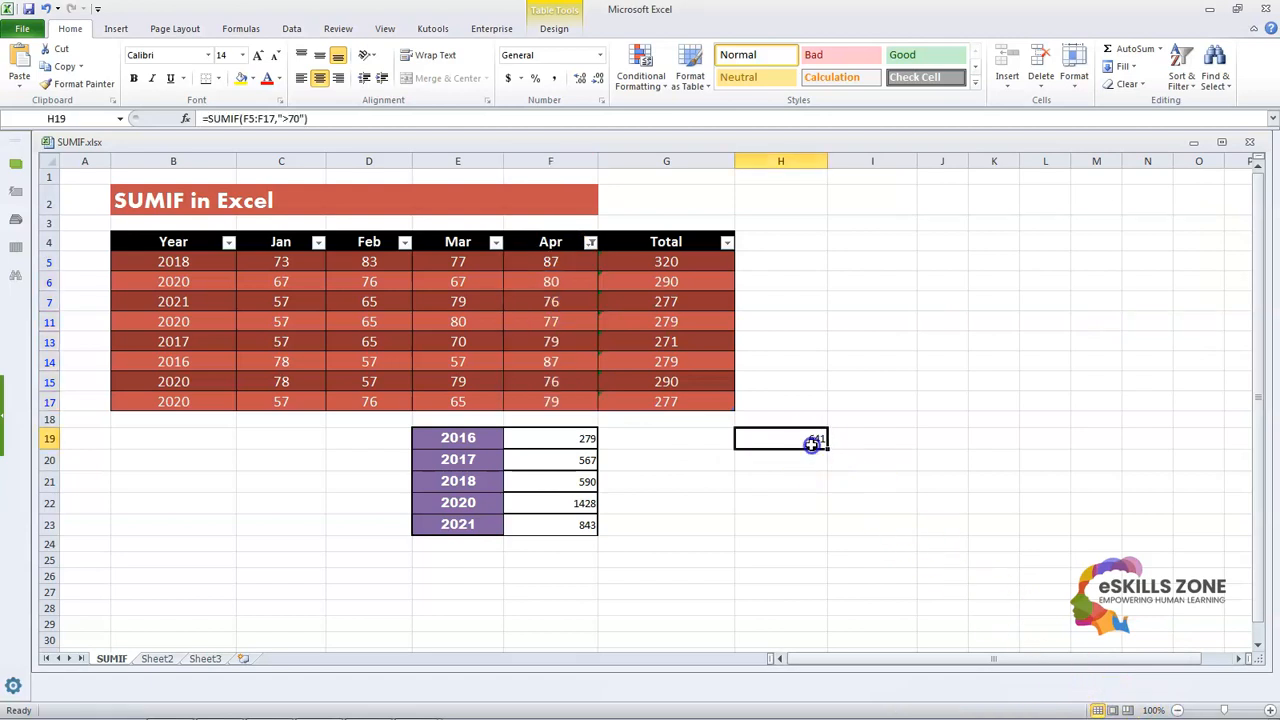
pyautogui.click(815, 481)
pyautogui.click(808, 438)
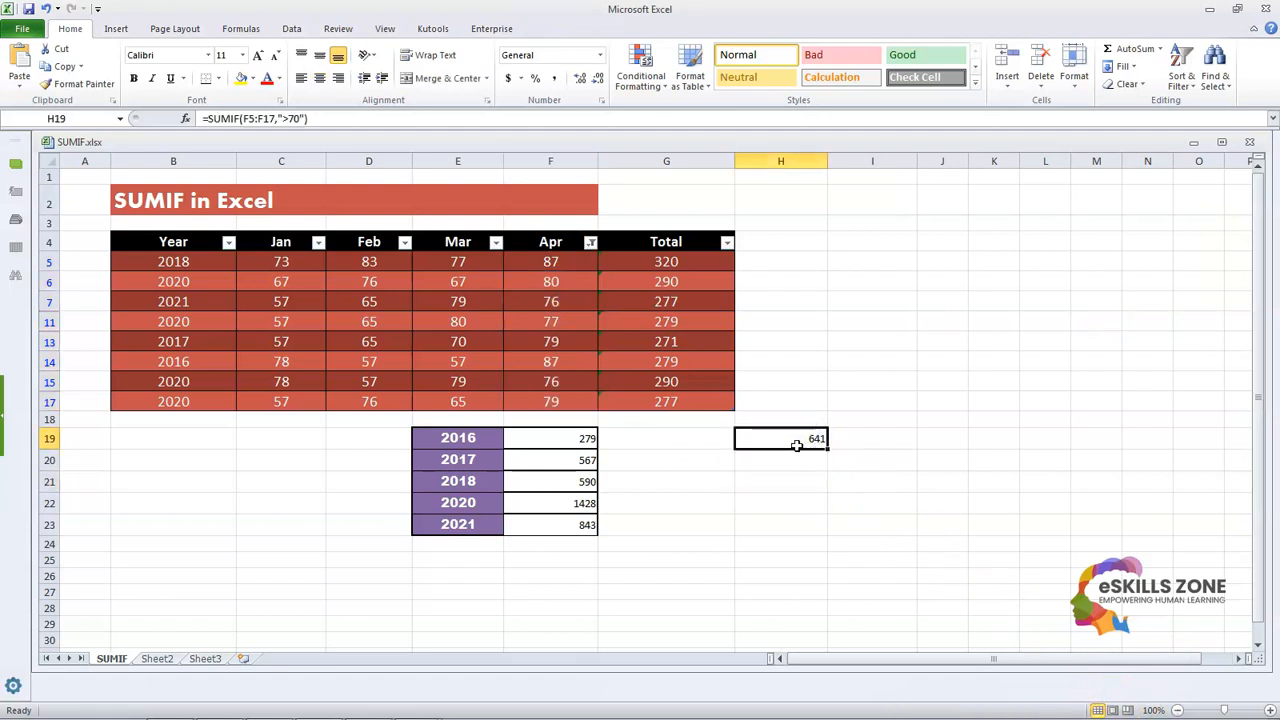